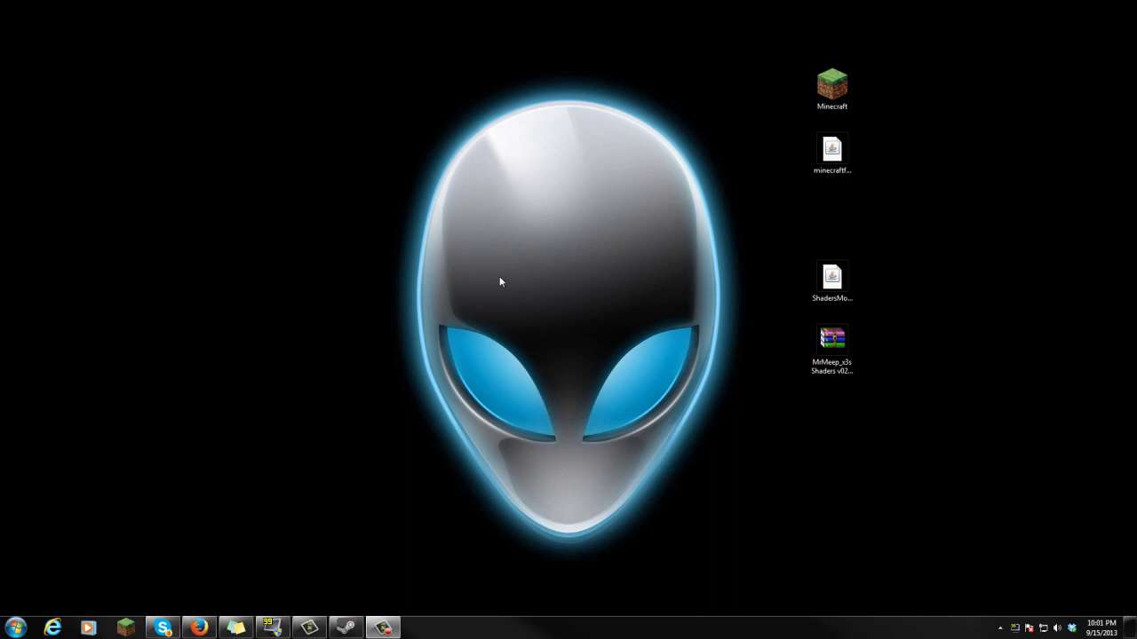
- Review the Forge installer, ShadersModCore file and MrMeep_x3s Shaders v02.0 RC3 archive on the desktop
click(832, 152)
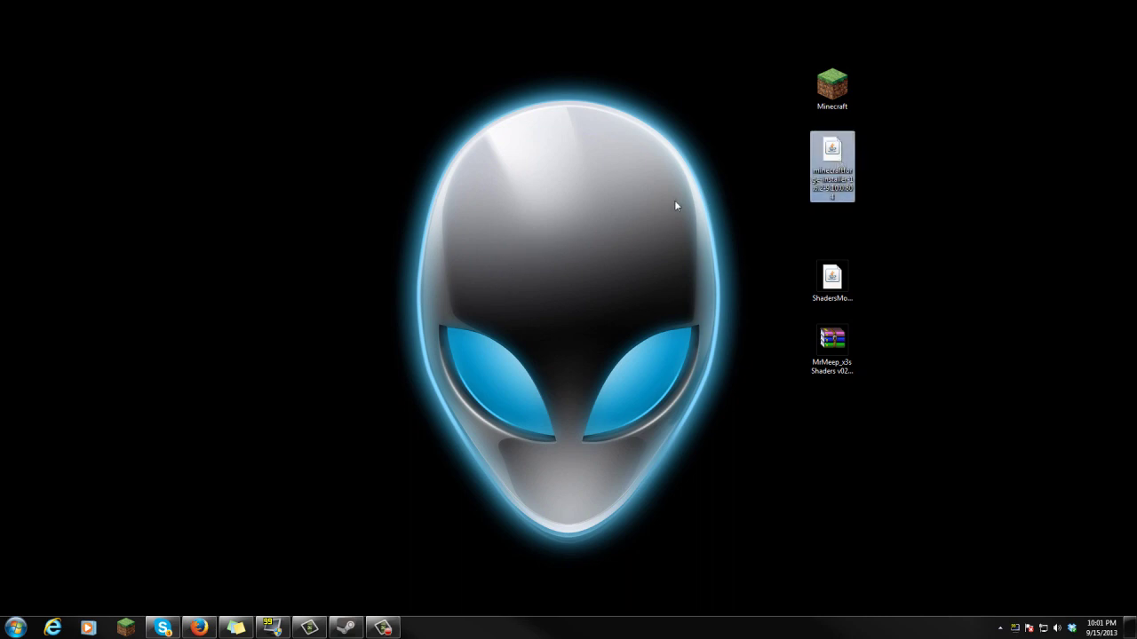
click(832, 282)
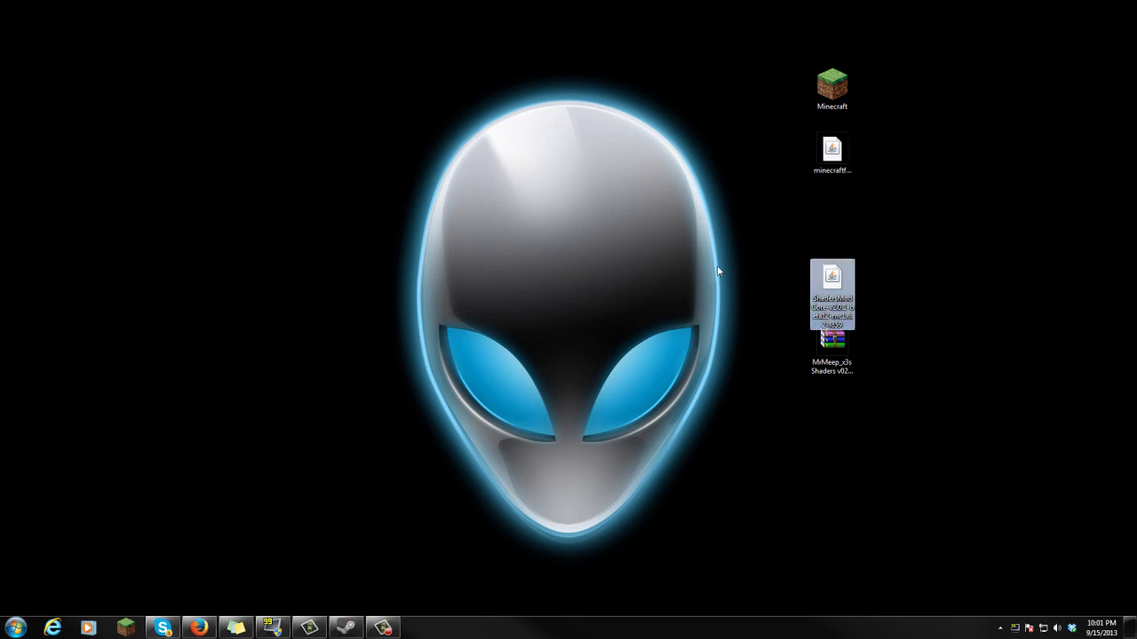
drag(764, 264, 886, 252)
drag(957, 387, 843, 348)
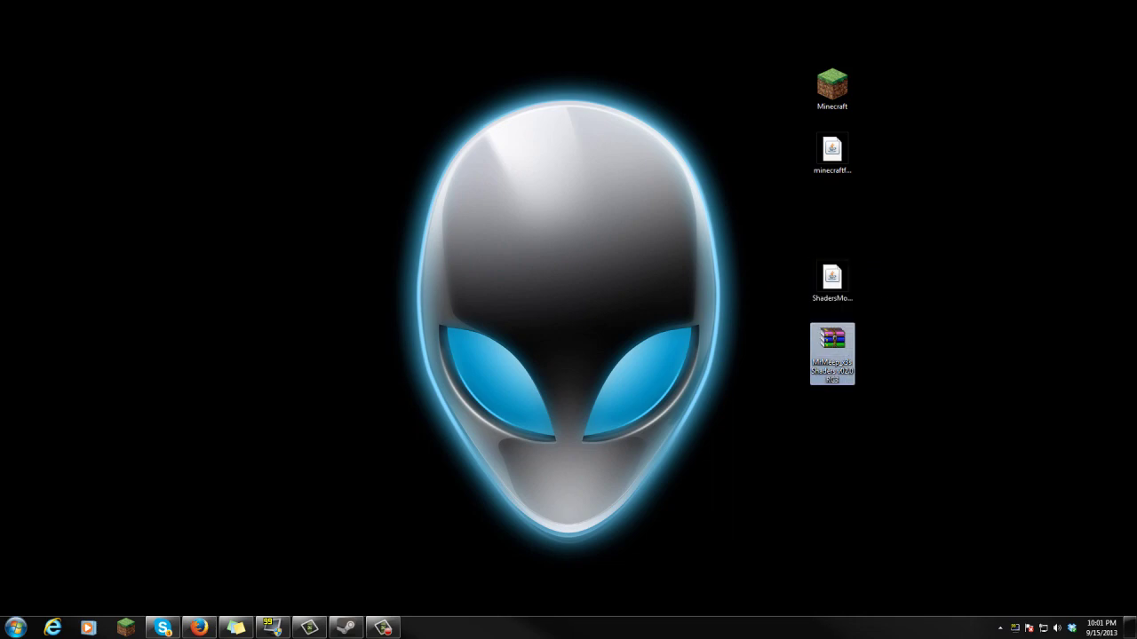
- Switch to Firefox, examine the download versions in the MrMeep_x3's Shaders forum thread, and return to the desktop
click(199, 628)
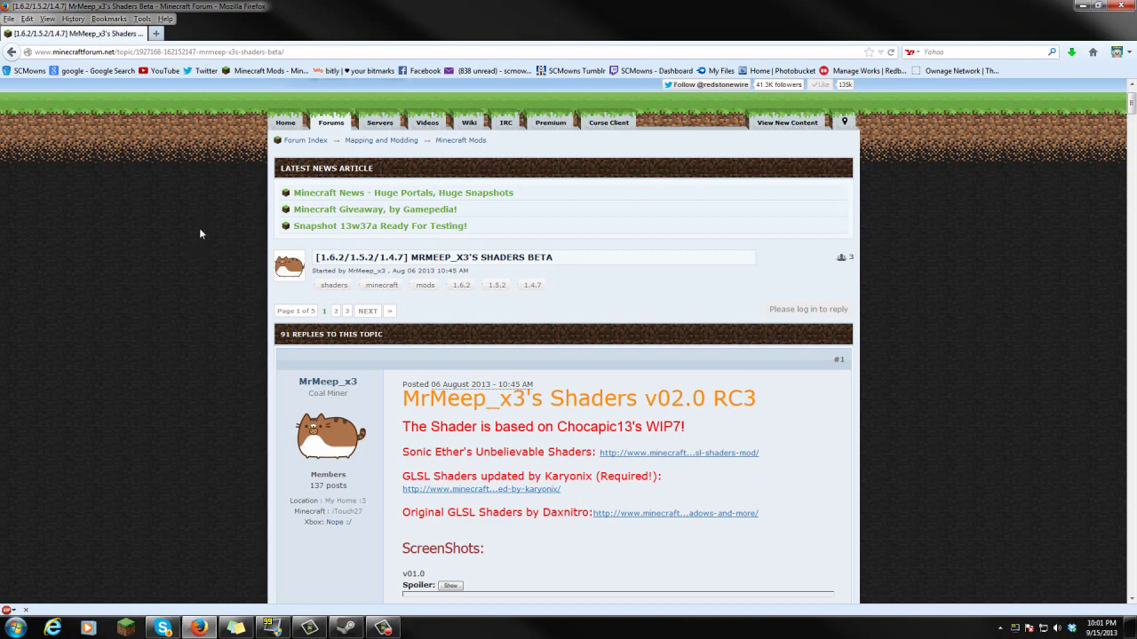
scroll(218, 249, down, 15)
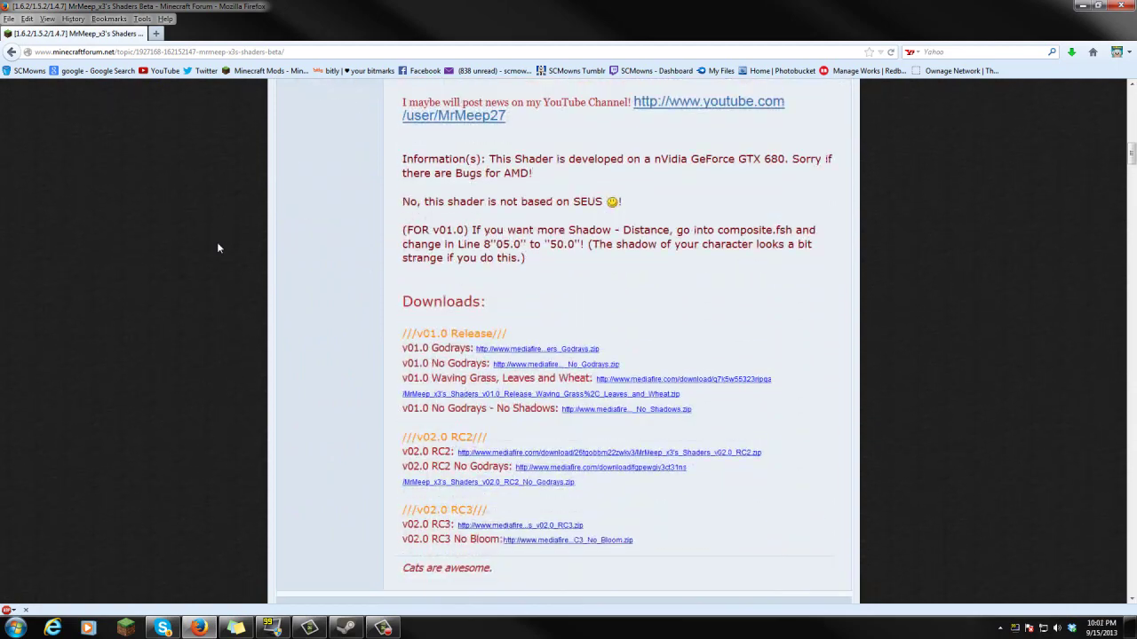
scroll(218, 248, down, 4)
drag(411, 99, 486, 102)
drag(433, 317, 483, 311)
click(342, 302)
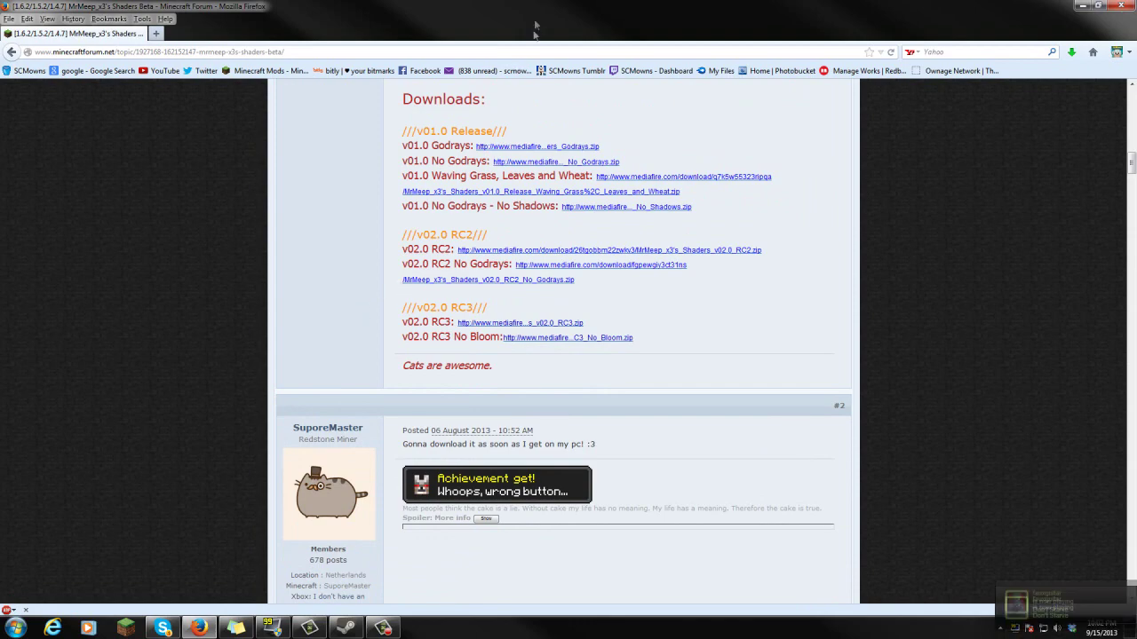
key(super+d)
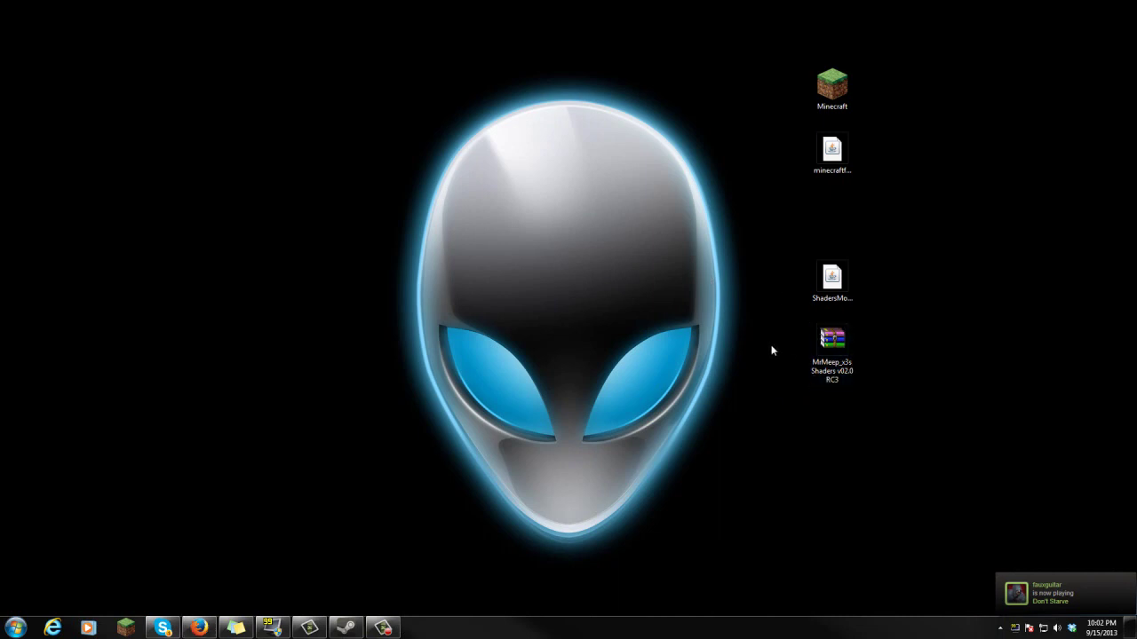
- Move the Minecraft shortcut away from the downloaded files and launch the Minecraft Forge installer
click(832, 86)
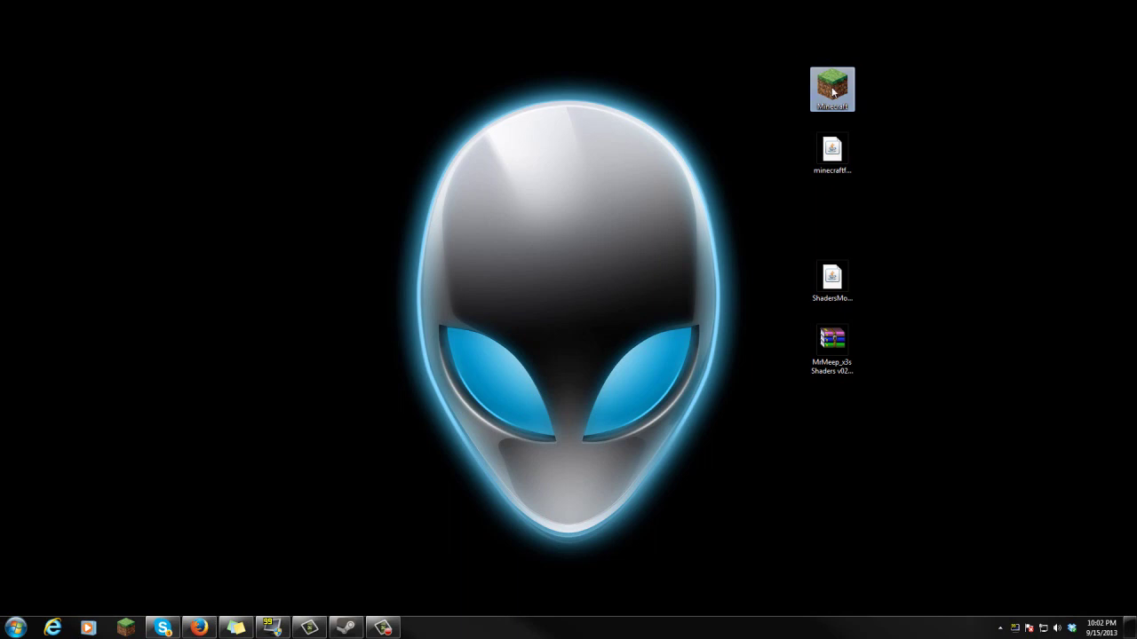
drag(833, 92, 968, 92)
click(821, 162)
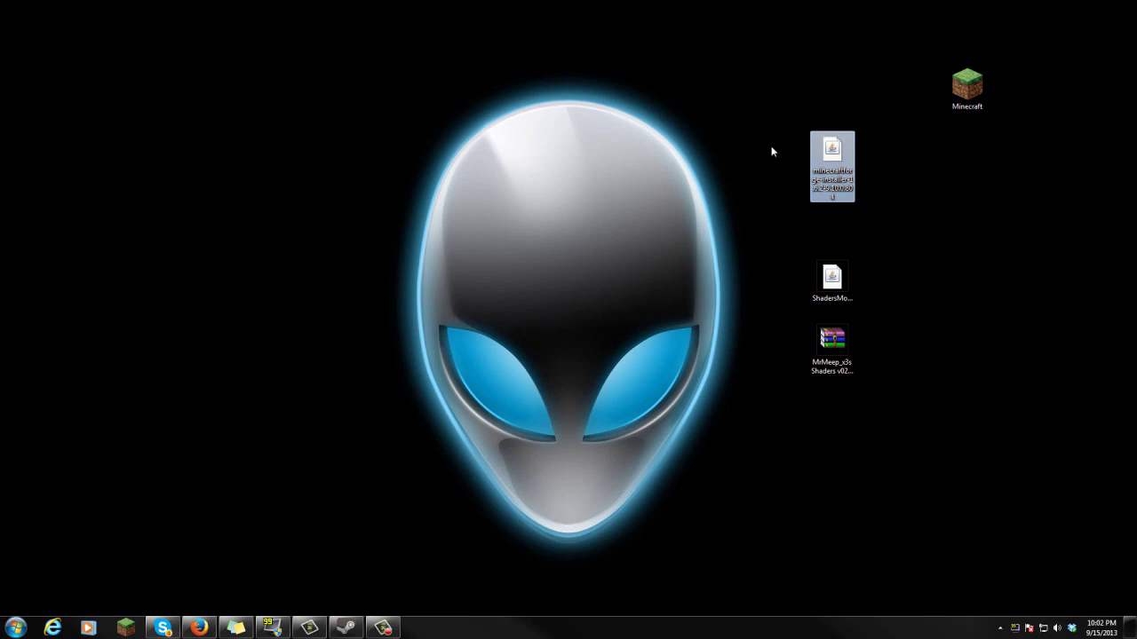
double_click(840, 153)
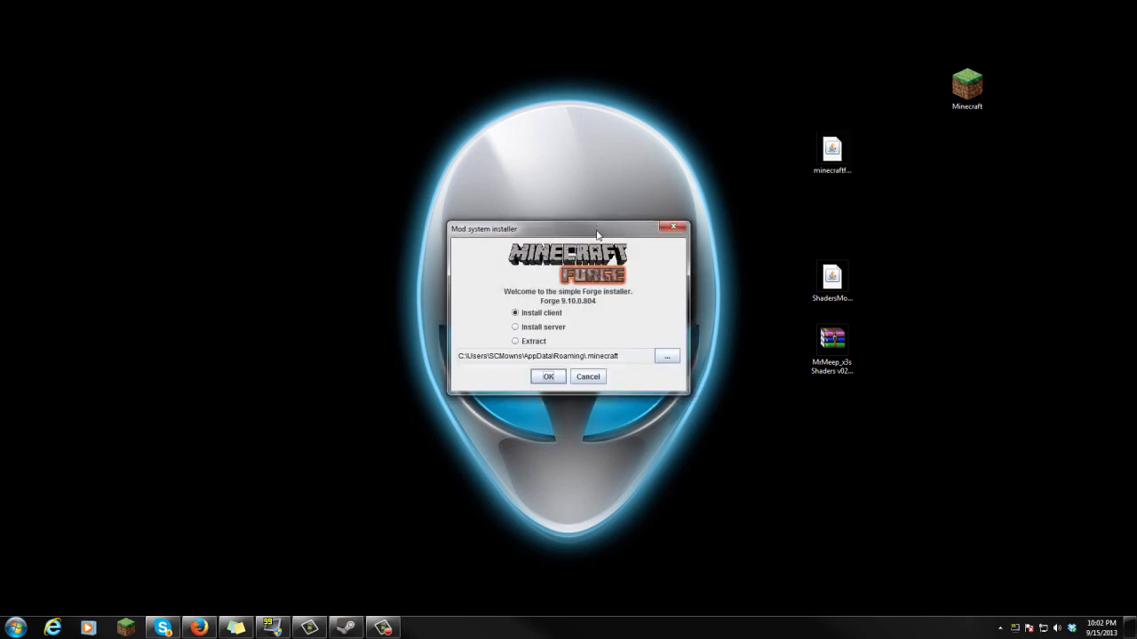
- Install the Forge client into the .minecraft folder and place the installer file below the Minecraft shortcut
drag(598, 235, 317, 125)
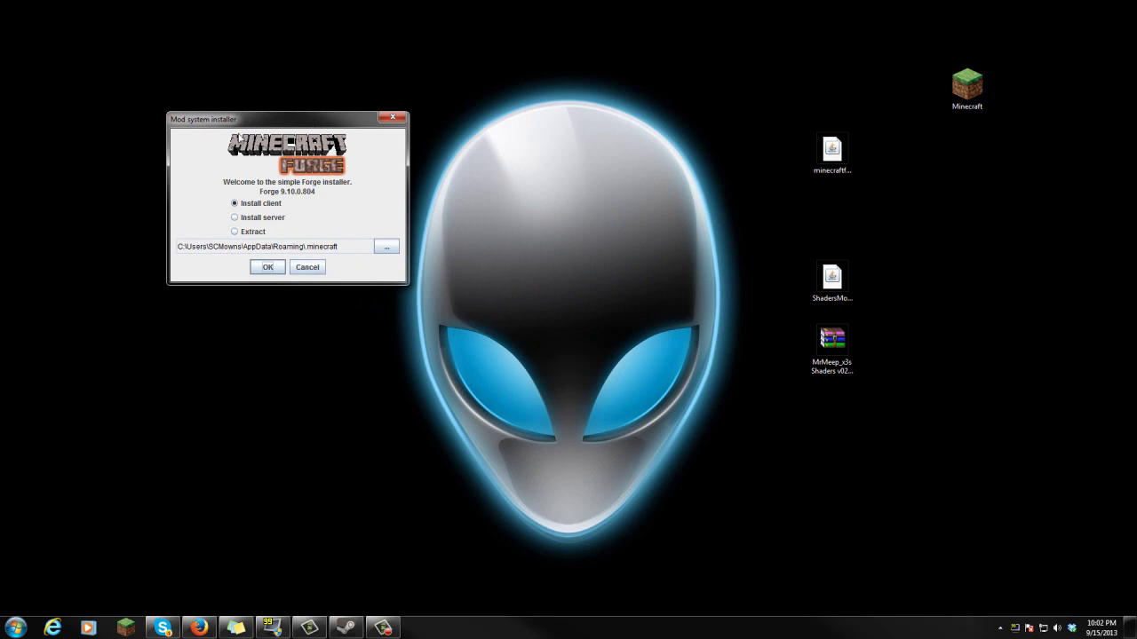
drag(232, 113, 286, 138)
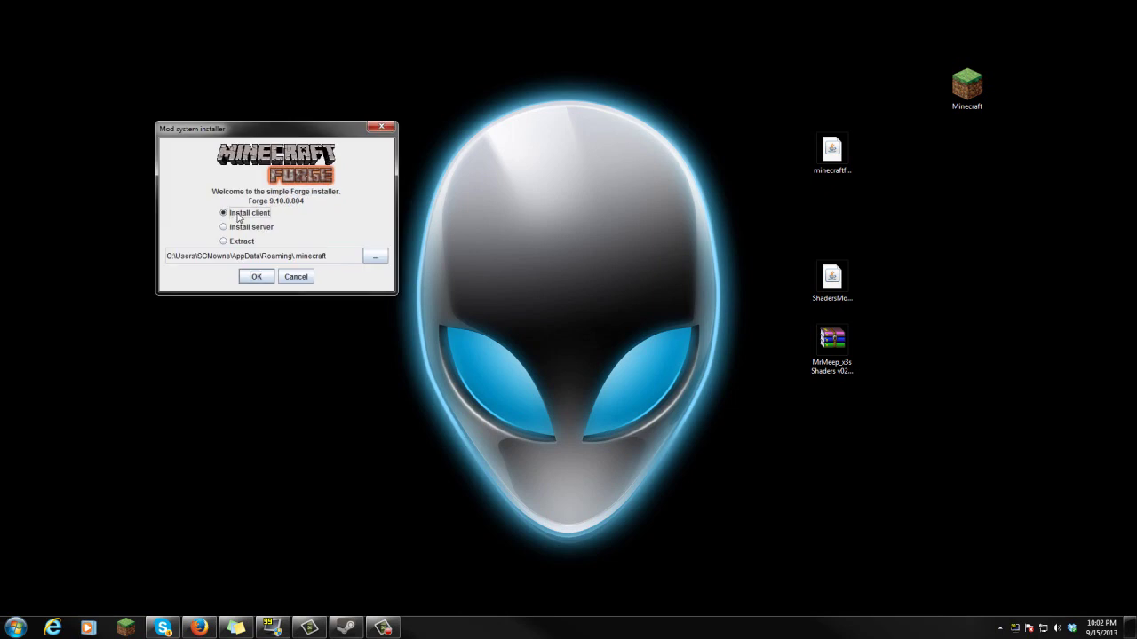
click(255, 276)
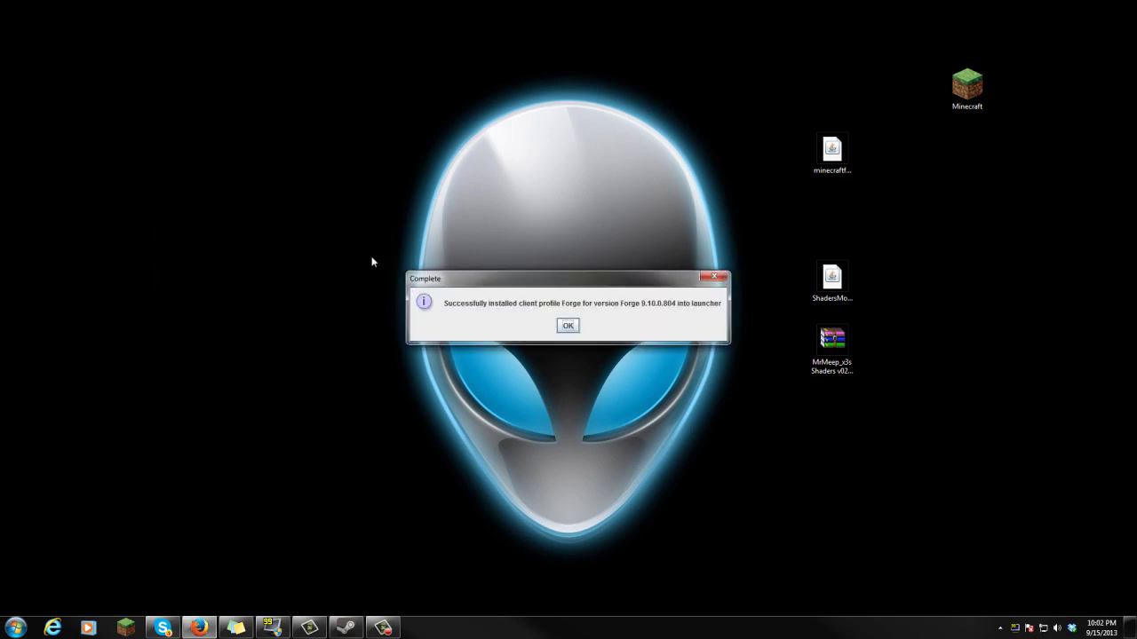
drag(524, 282, 264, 143)
click(308, 187)
drag(844, 153, 968, 153)
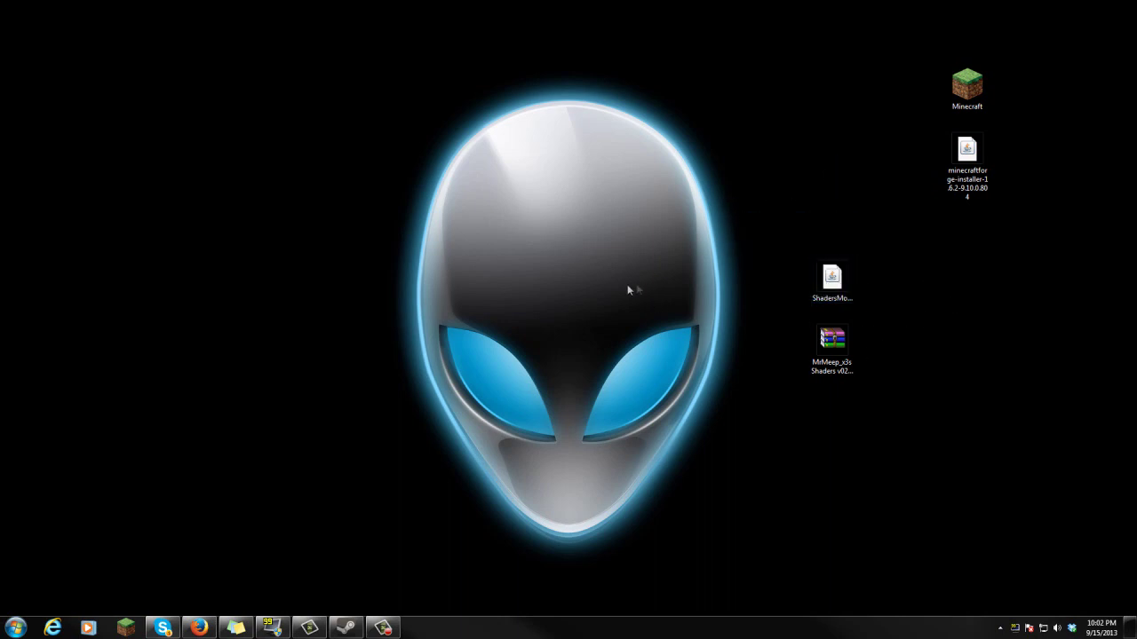
- Open the Roaming folder through %appdata% and go into its .minecraft folder
click(16, 628)
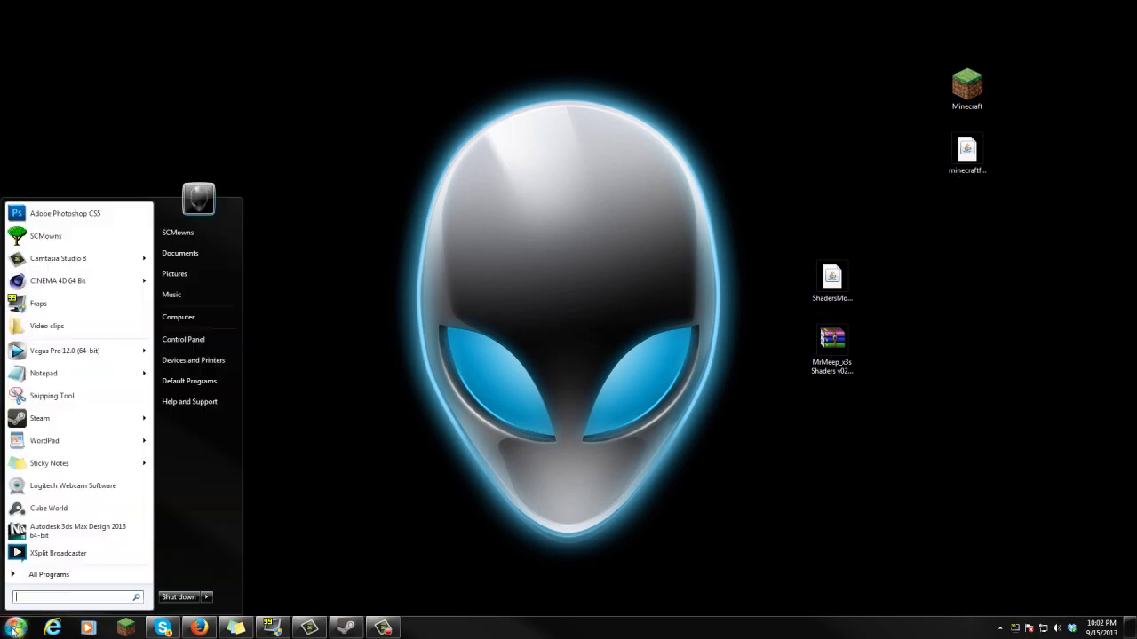
text(%ap)
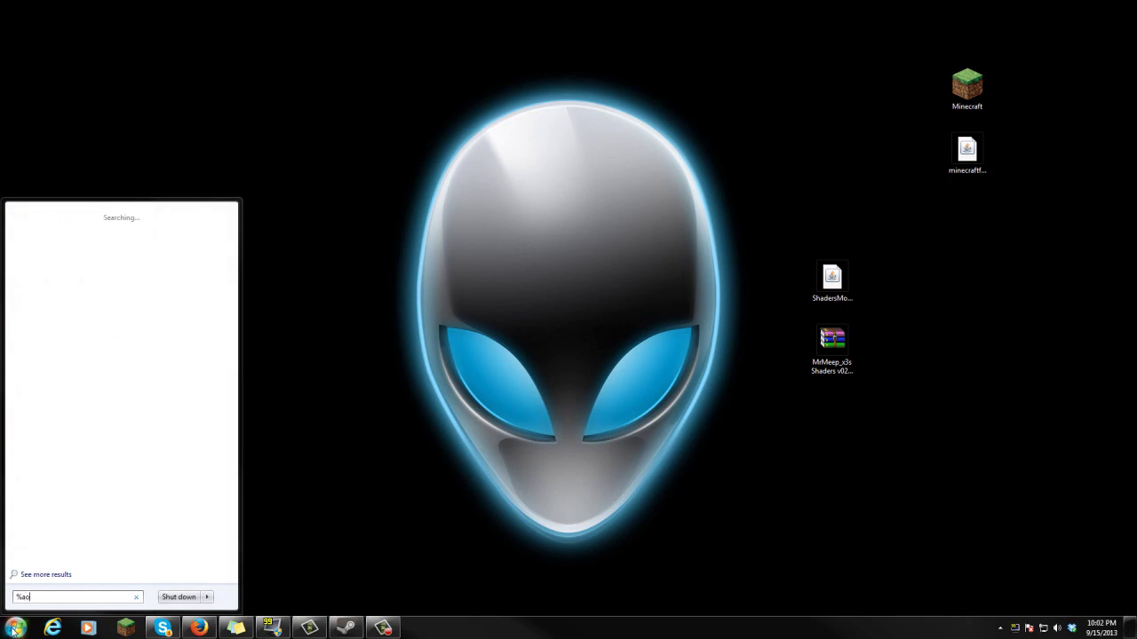
text(pdata%)
click(92, 214)
drag(316, 139, 275, 74)
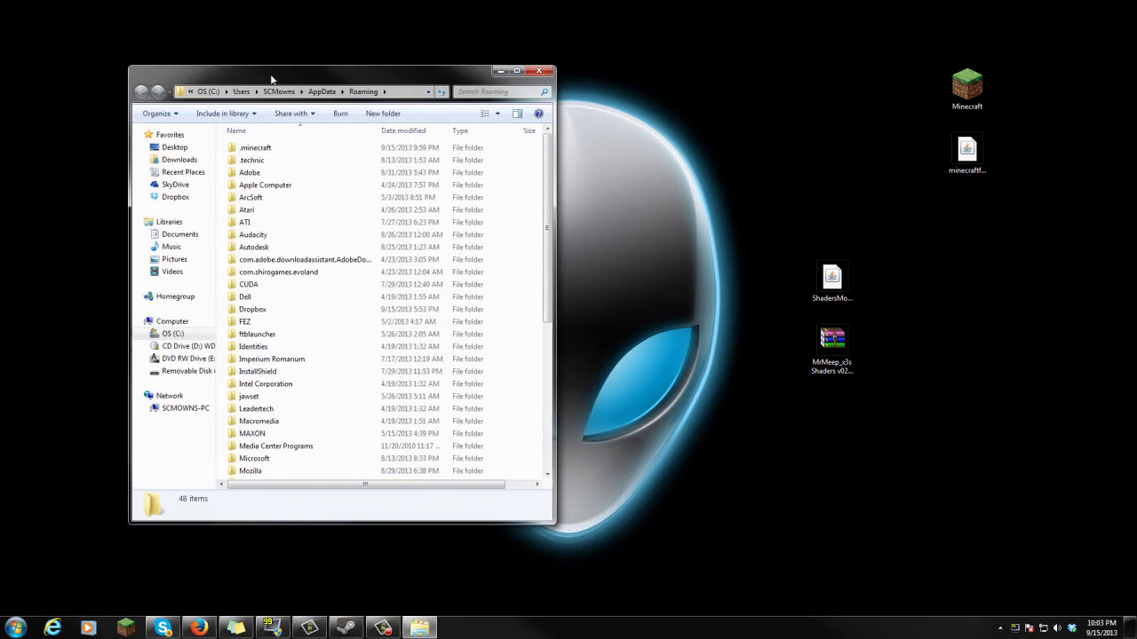
click(279, 153)
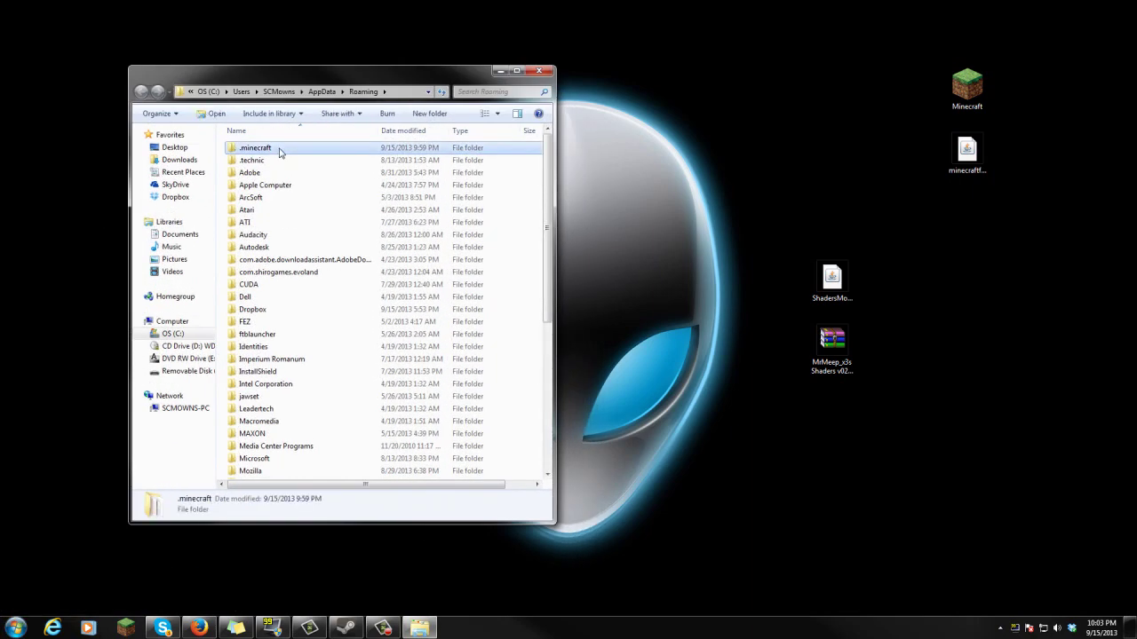
double_click(279, 151)
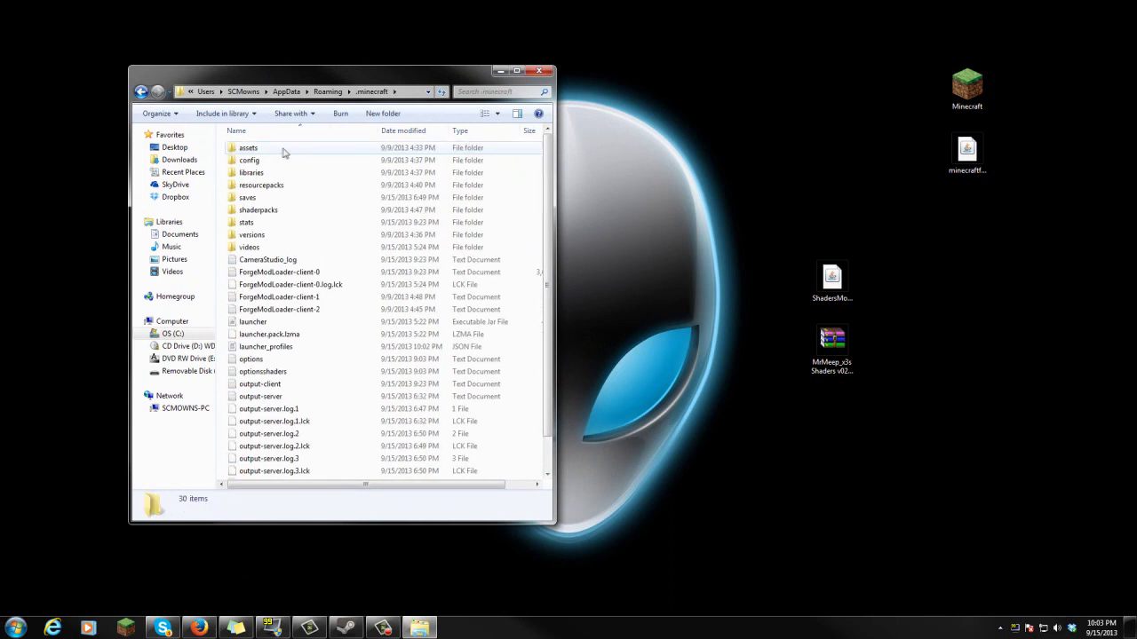
- Create a new folder named mods inside the .minecraft folder
click(260, 162)
click(255, 173)
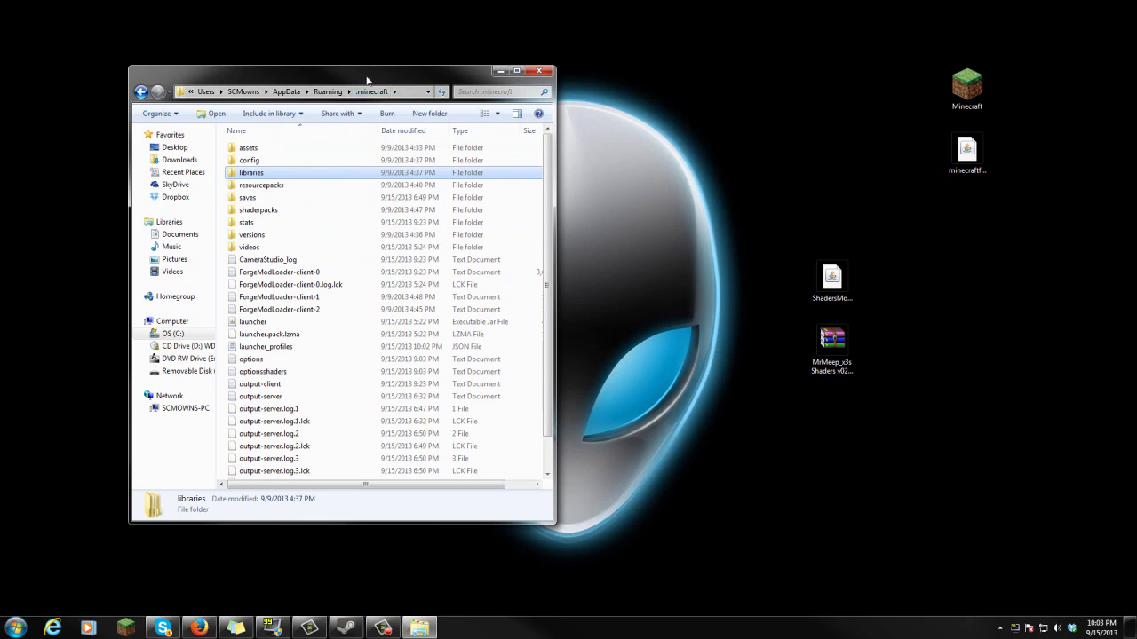
drag(368, 81, 354, 87)
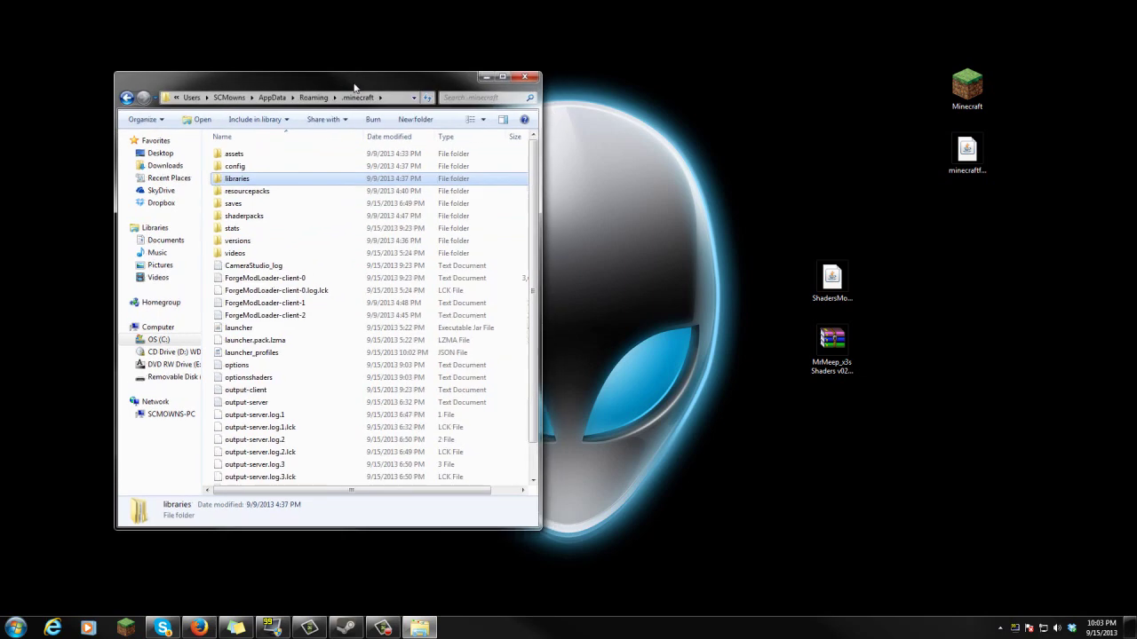
click(414, 119)
text(mods)
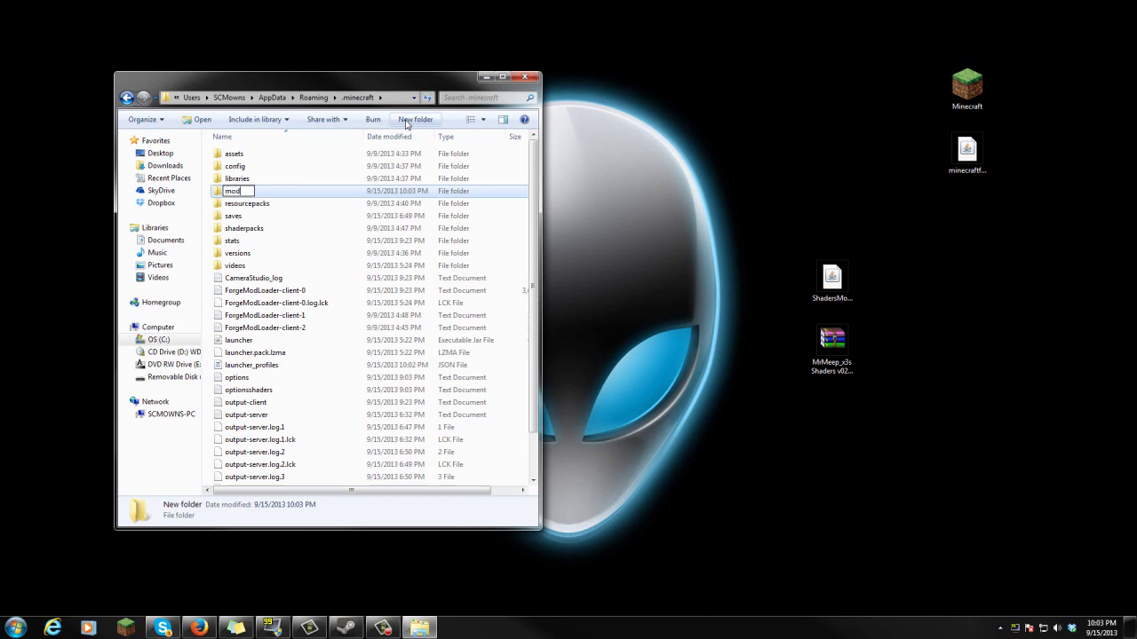
key(Return)
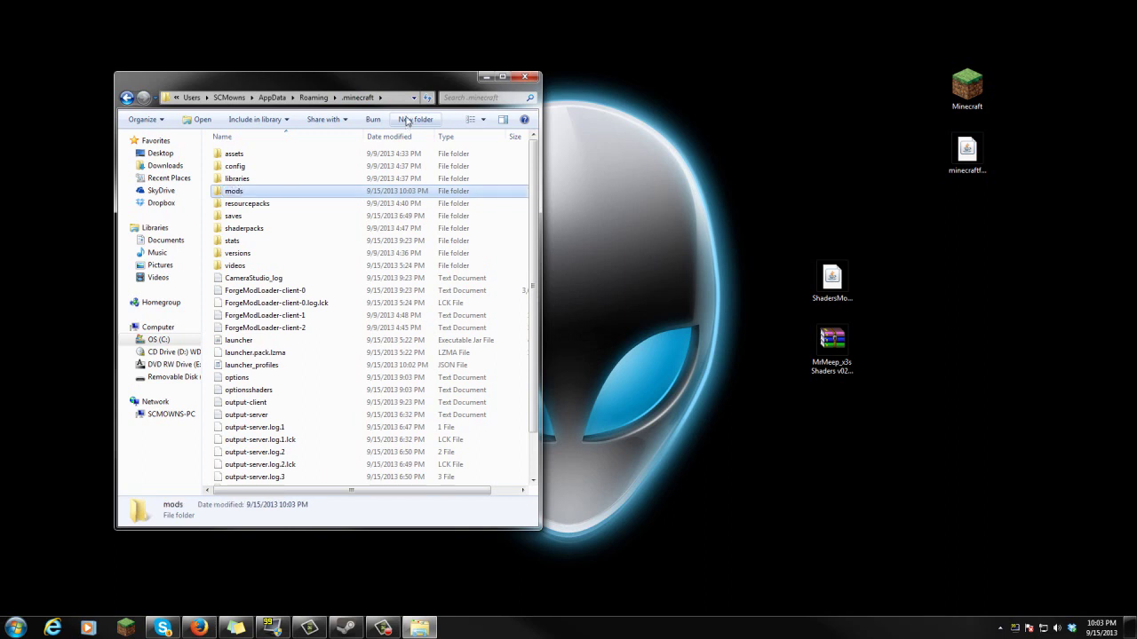
- Open the mods folder and move the ShadersModCore file from the desktop into it
double_click(233, 191)
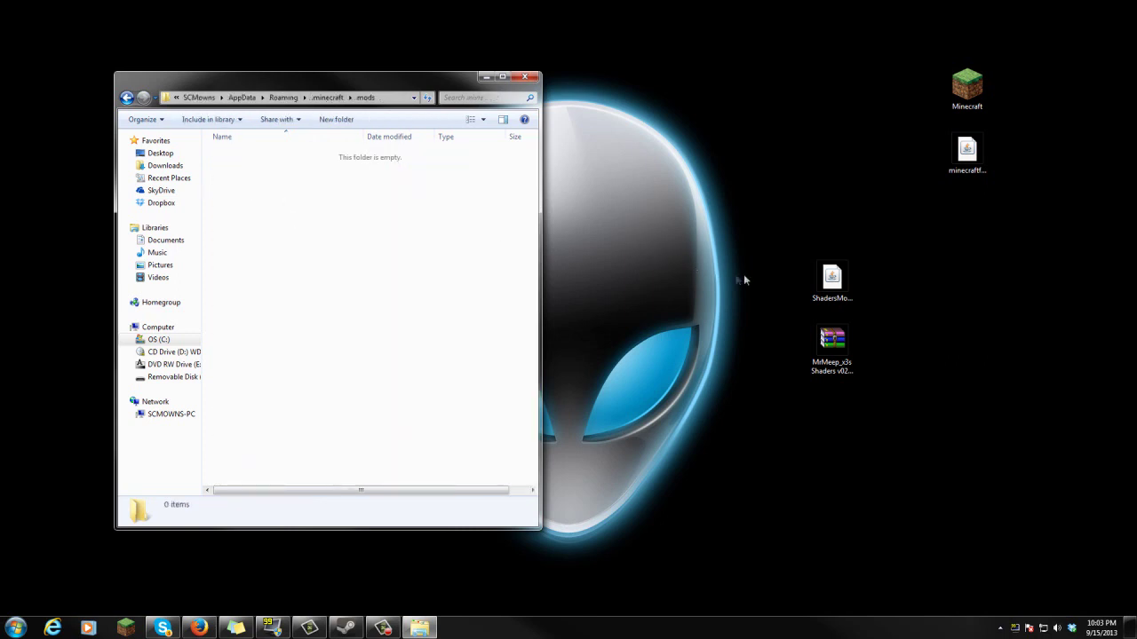
drag(841, 277, 380, 299)
click(380, 298)
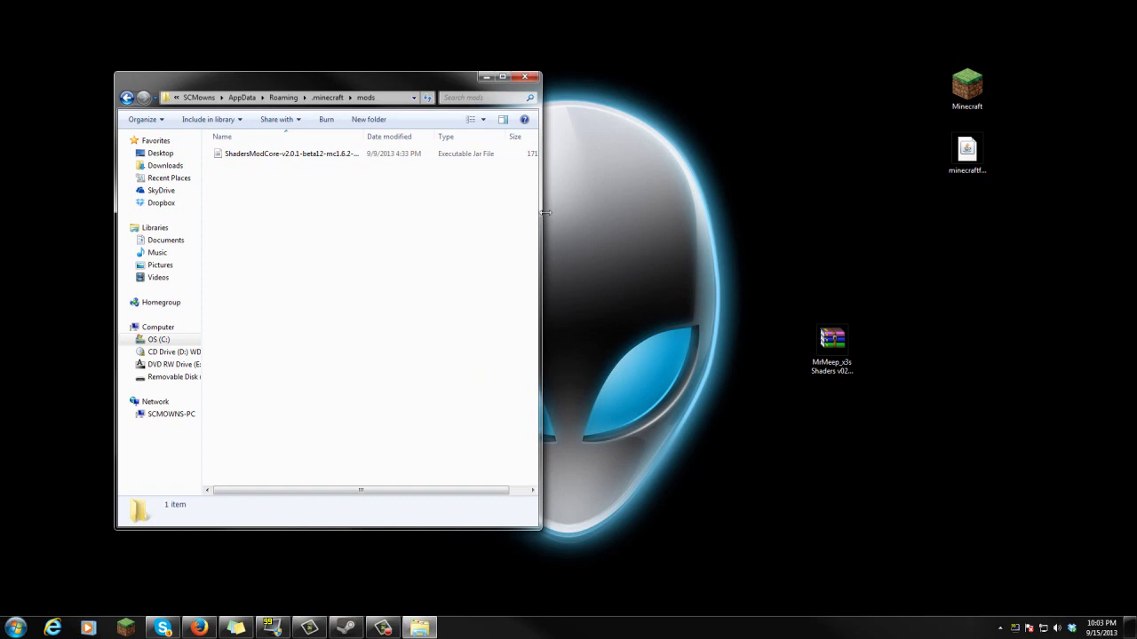
drag(539, 214, 691, 215)
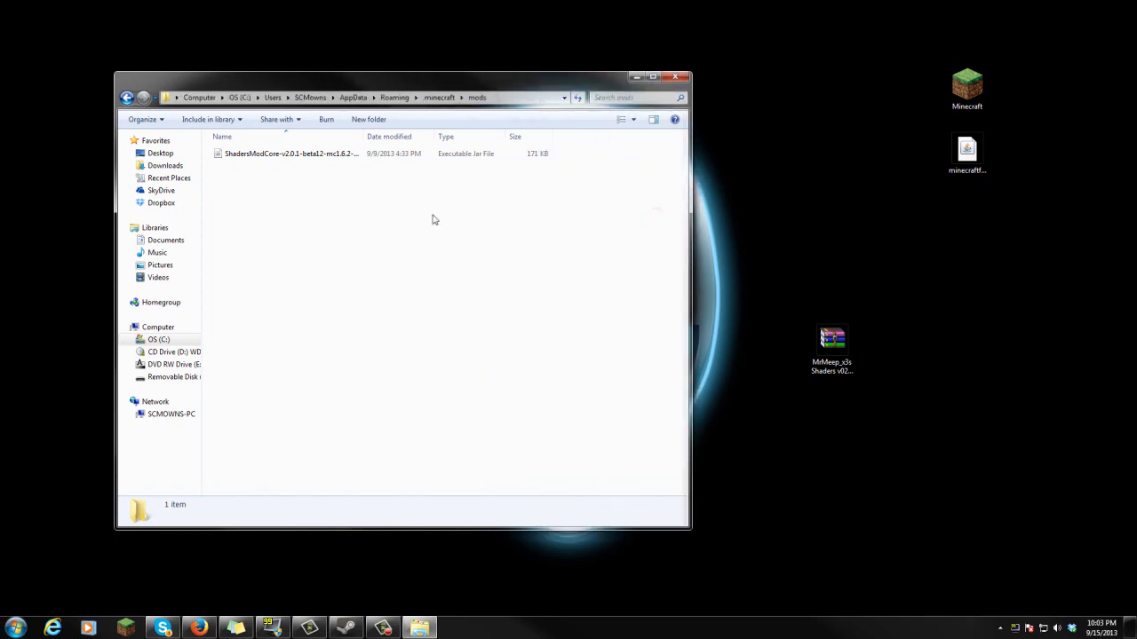
click(294, 157)
click(299, 196)
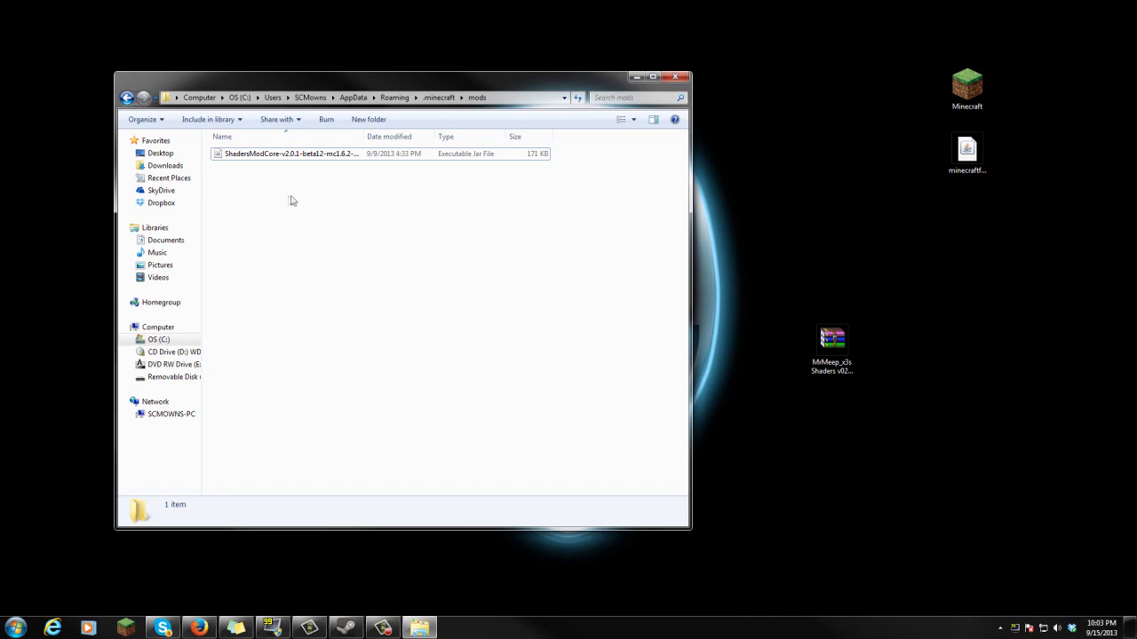
- Return to the .minecraft folder and delete the existing shaderpacks folder
click(127, 97)
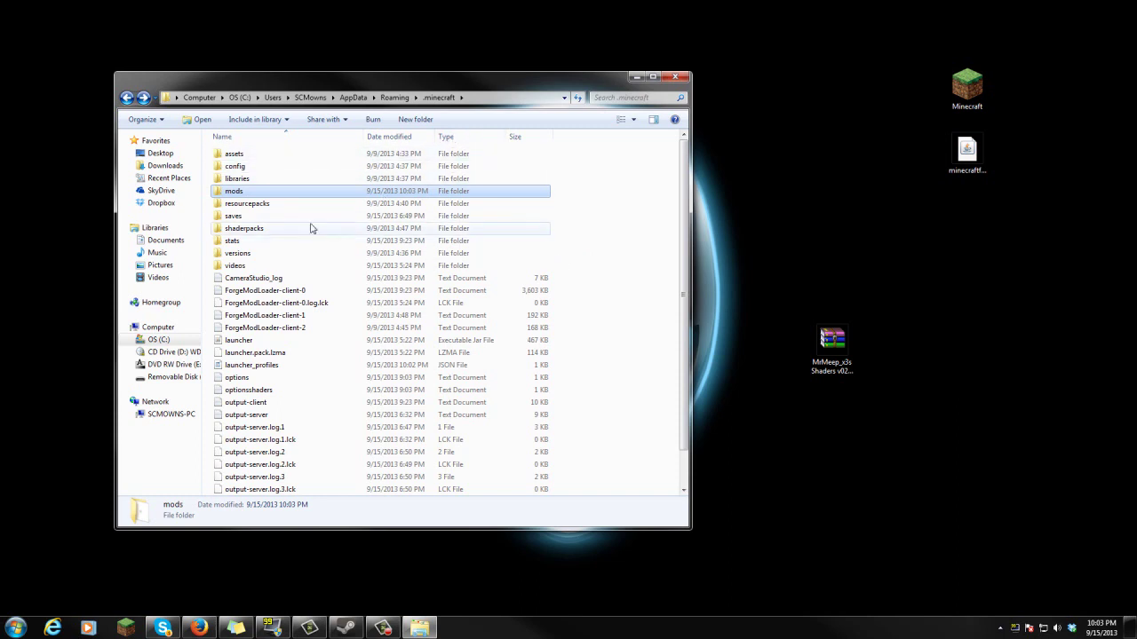
click(249, 235)
key(Delete)
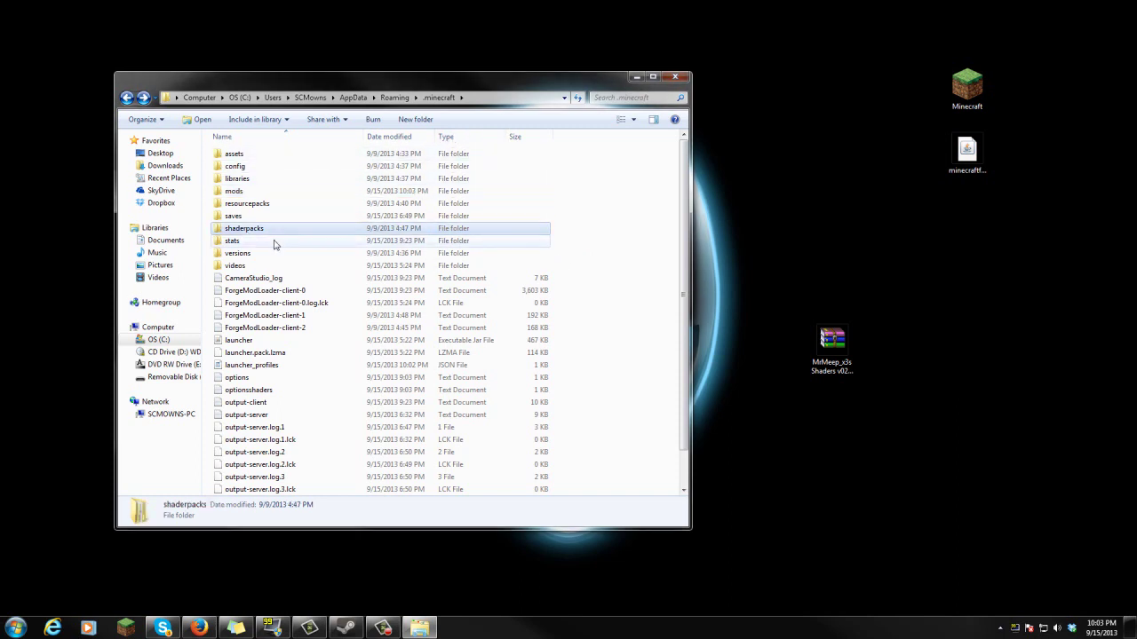
click(614, 363)
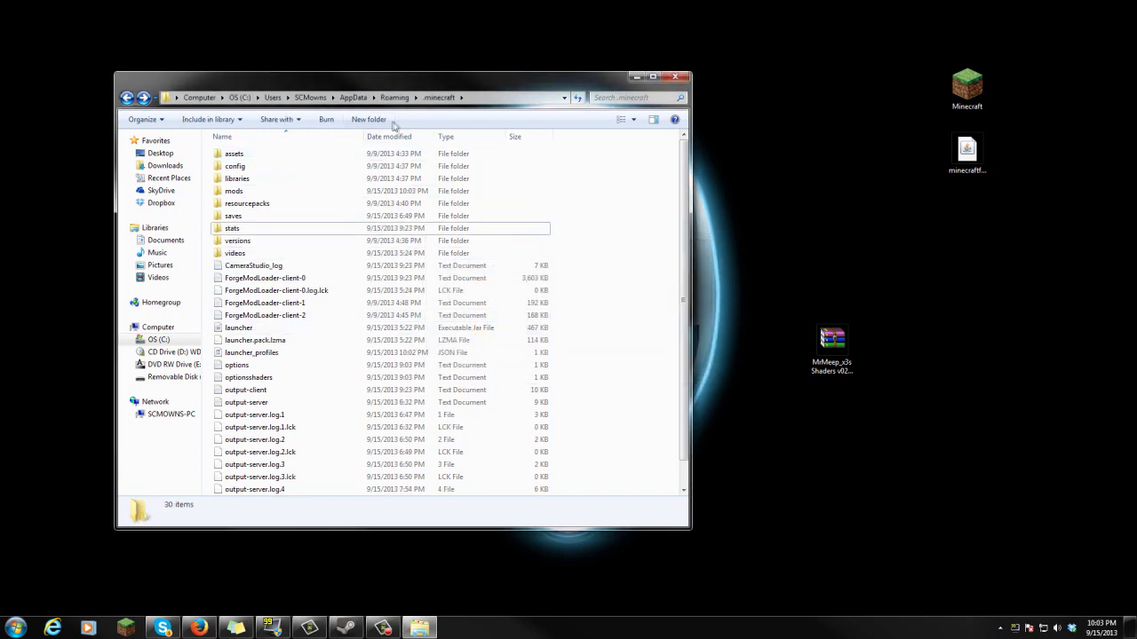
- Create a new folder named shaderpacks in the .minecraft folder and open it
click(387, 125)
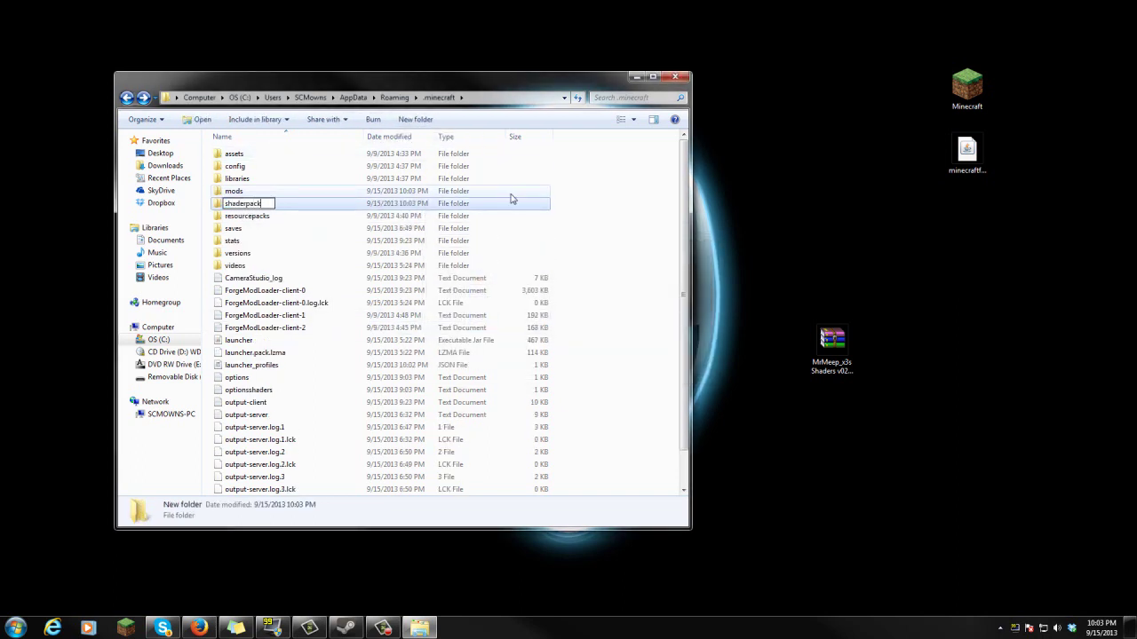
key(Return)
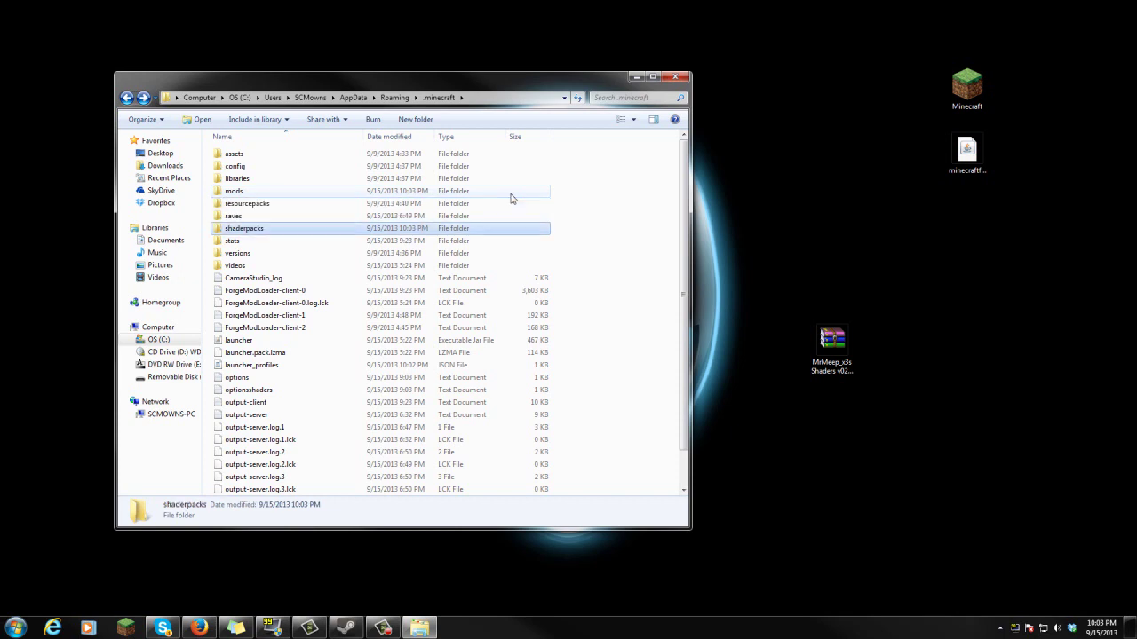
double_click(254, 231)
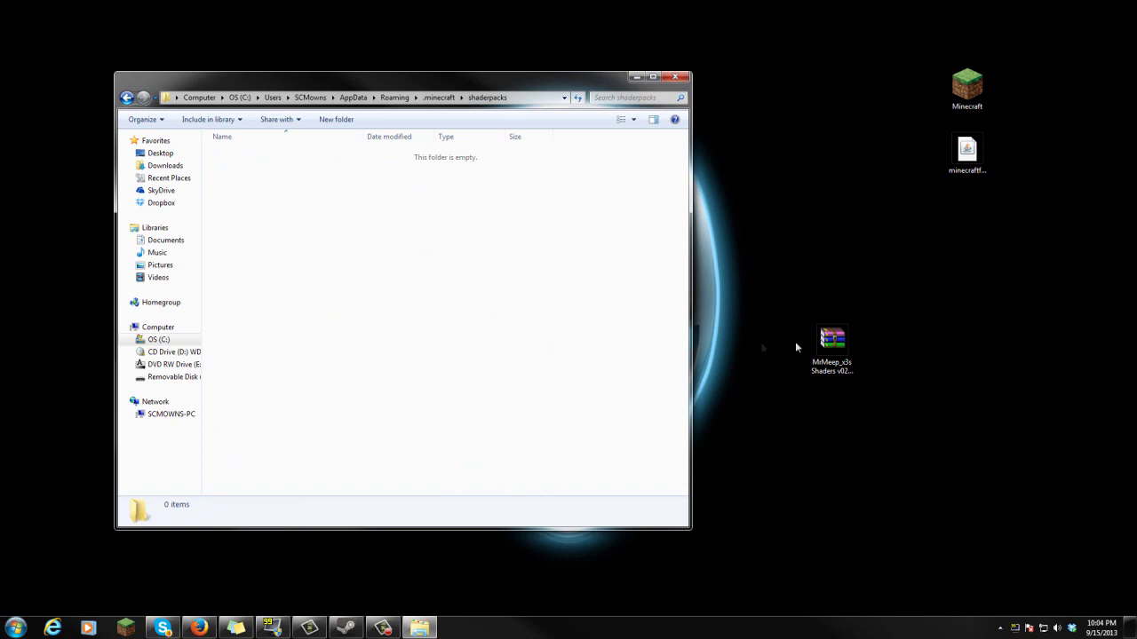
- Open the MrMeep_x3s Shaders v02.0 RC3 archive beside the shaderpacks folder and select its shaders folder
click(838, 330)
double_click(837, 342)
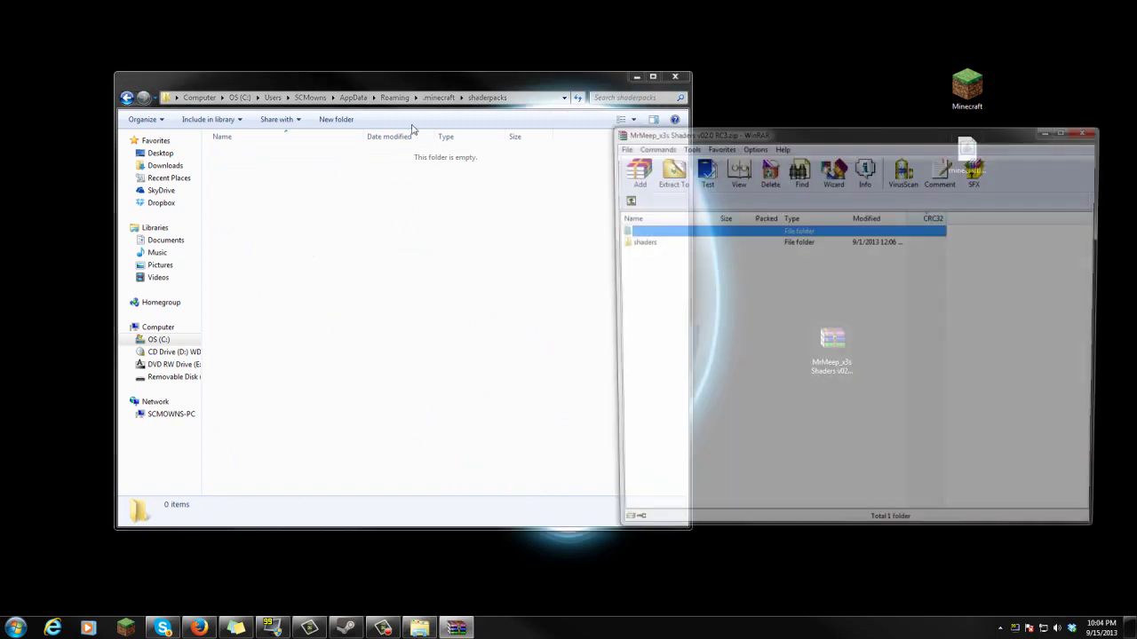
drag(675, 116, 764, 113)
click(729, 224)
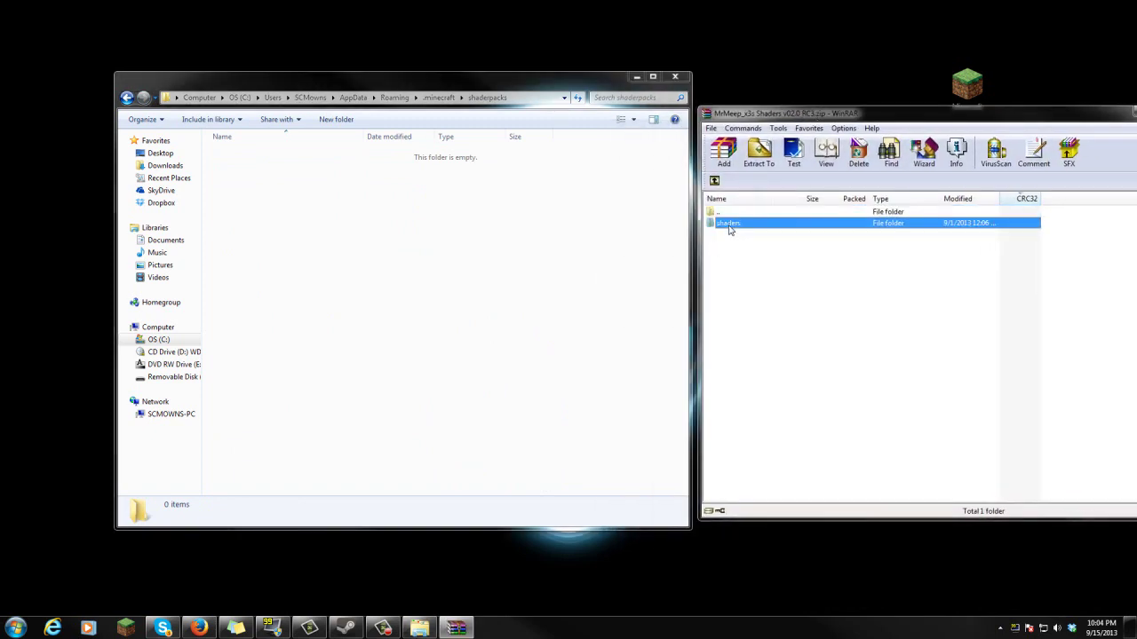
- Copy the shaders folder from the archive into the empty shaderpacks folder and close the archive
double_click(739, 227)
click(716, 181)
drag(392, 206, 393, 210)
click(476, 275)
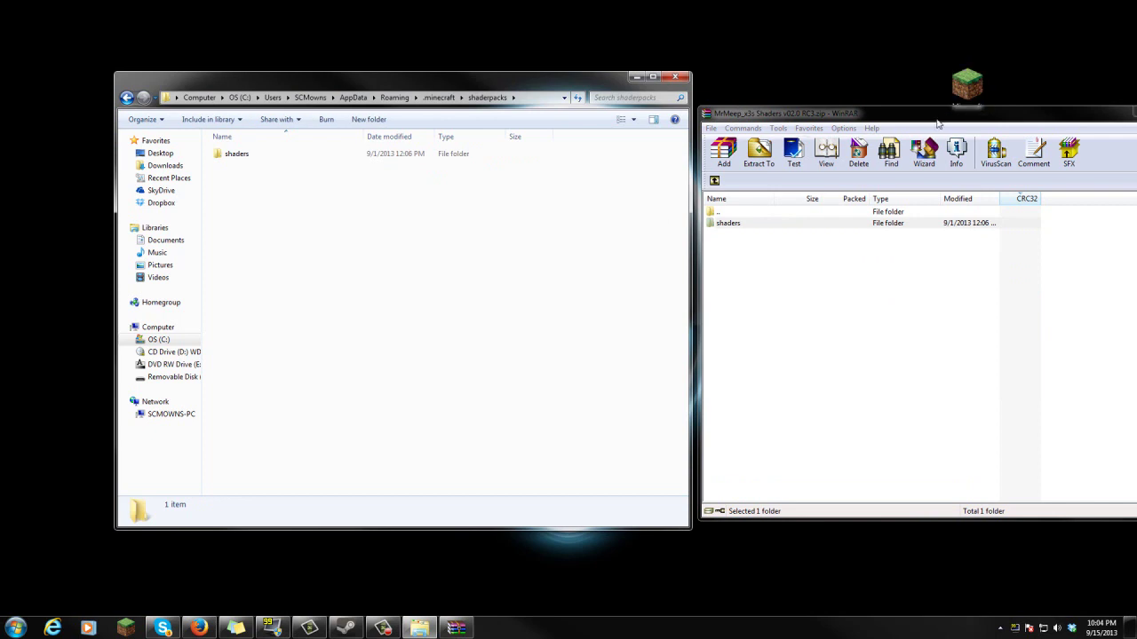
drag(939, 115, 610, 153)
click(855, 150)
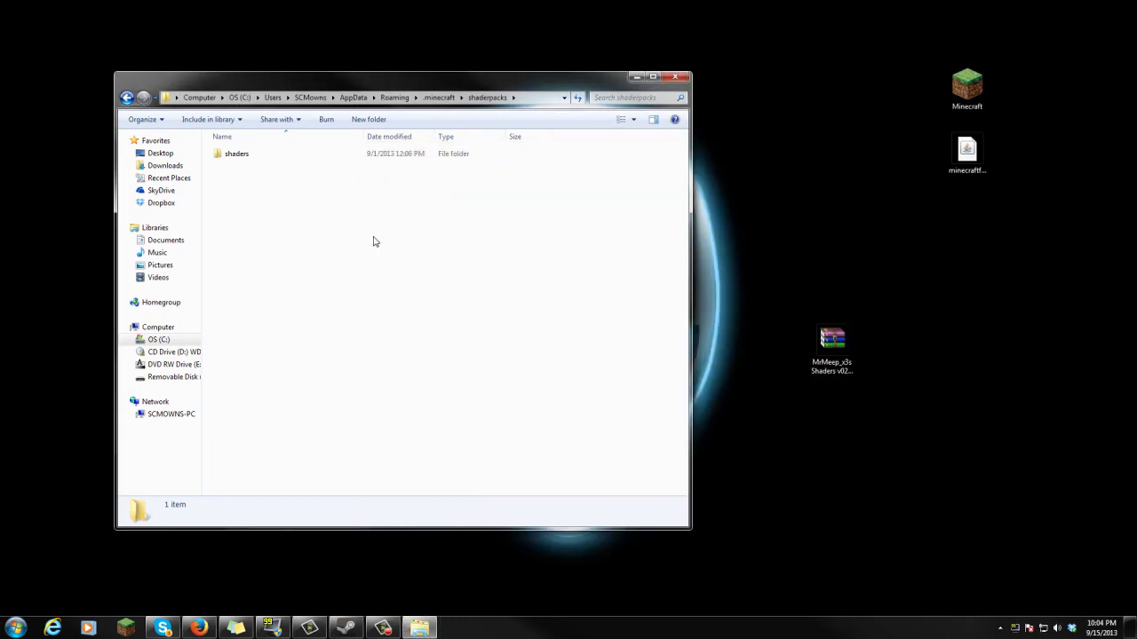
- Rename the shaders folder inside shaderpacks as MrMeep and close the folder window
click(236, 156)
right_click(240, 157)
click(289, 192)
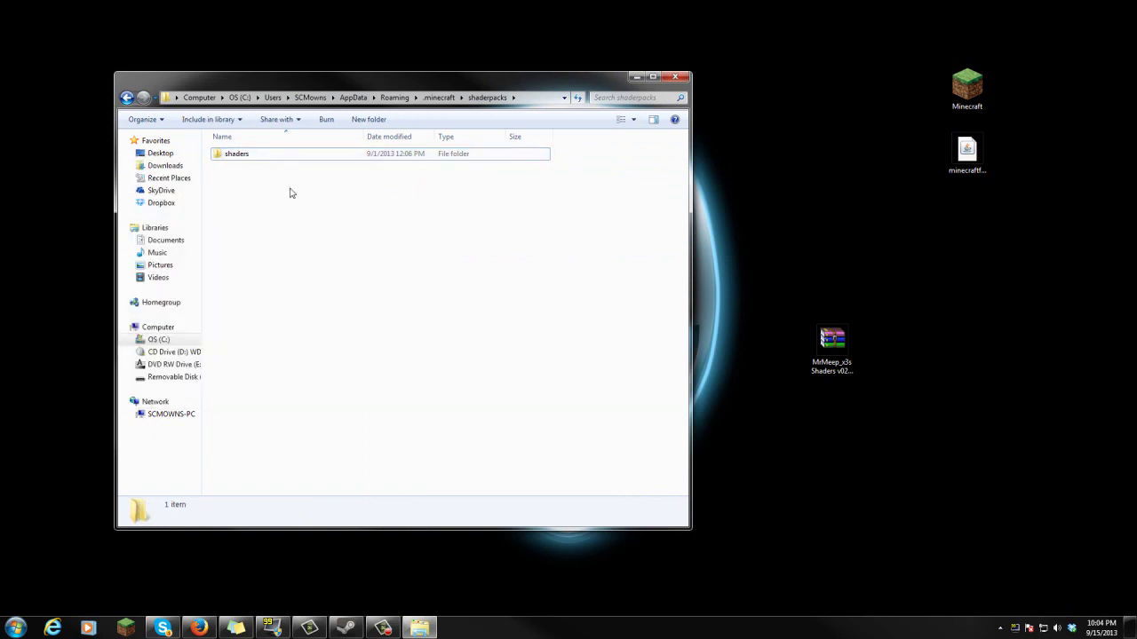
click(249, 159)
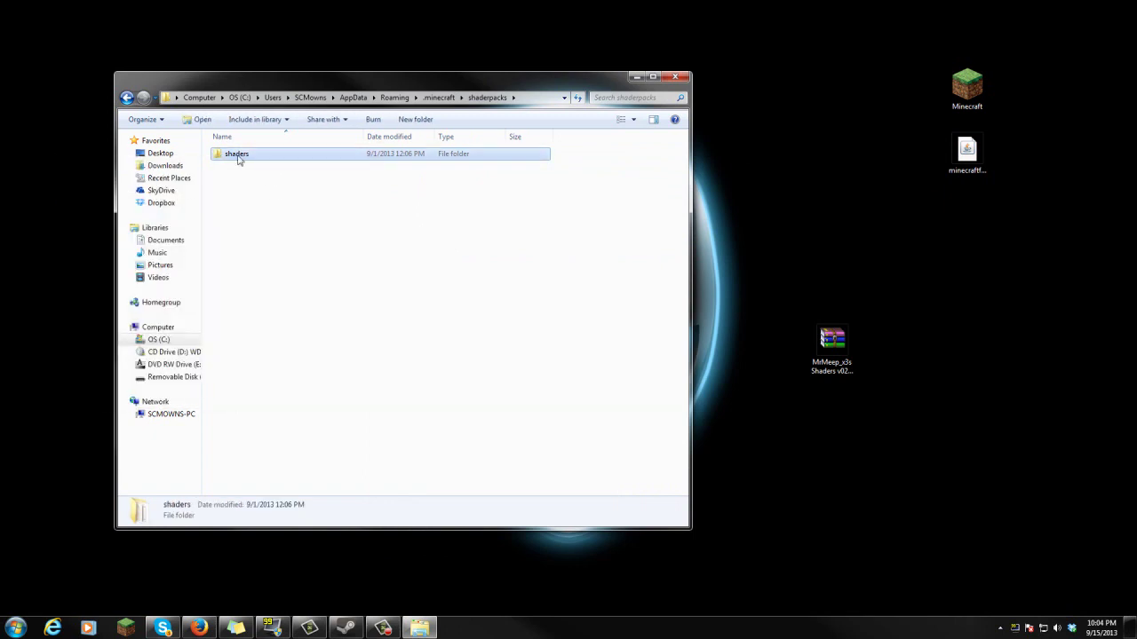
right_click(238, 160)
click(221, 380)
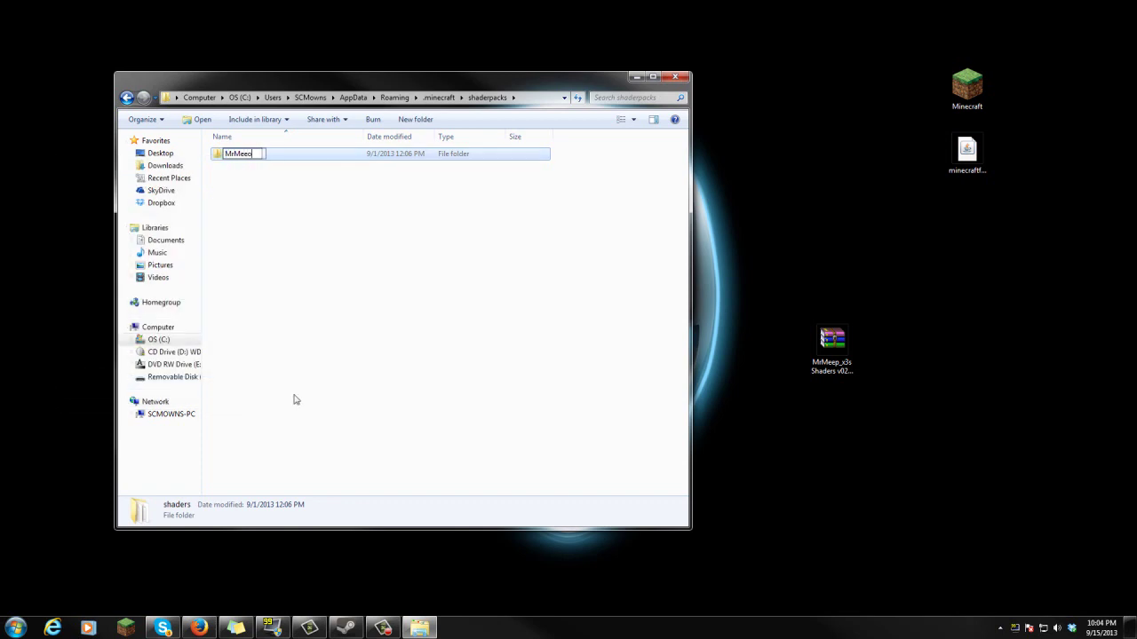
key(Return)
click(302, 380)
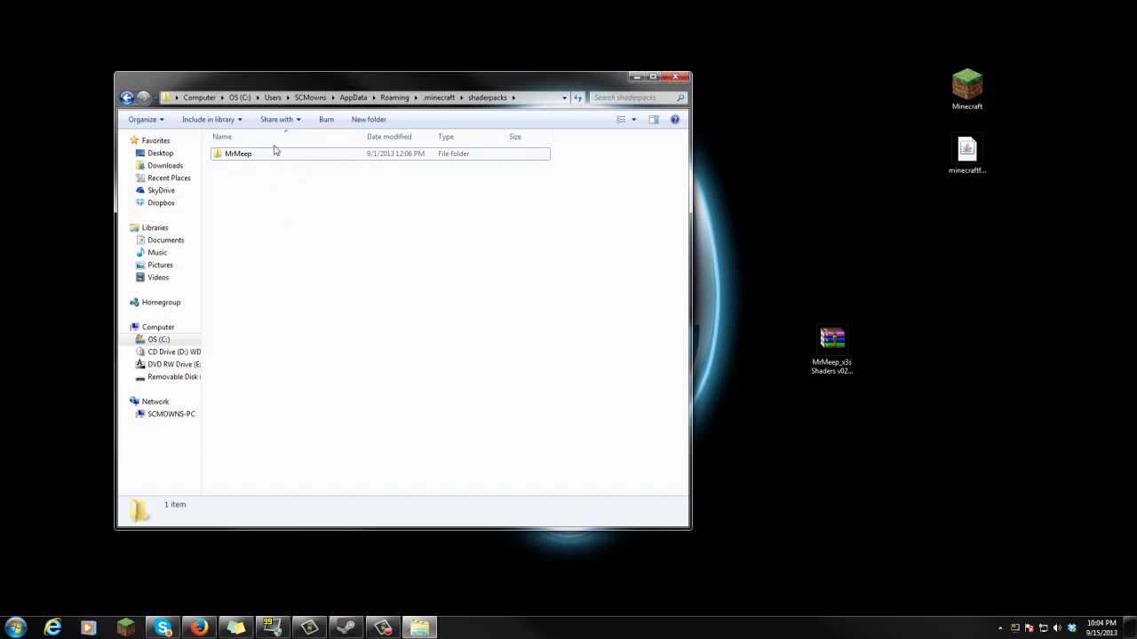
drag(234, 159, 240, 124)
click(682, 77)
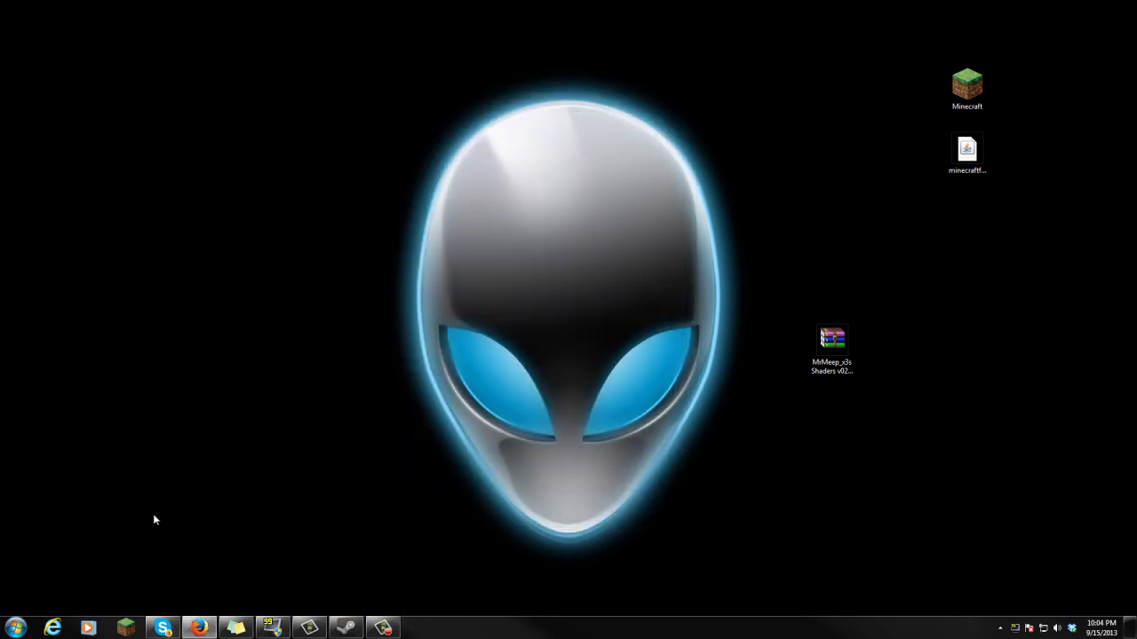
- Open the Minecraft launcher, start the game with the Forge profile and maximize the game window
click(126, 629)
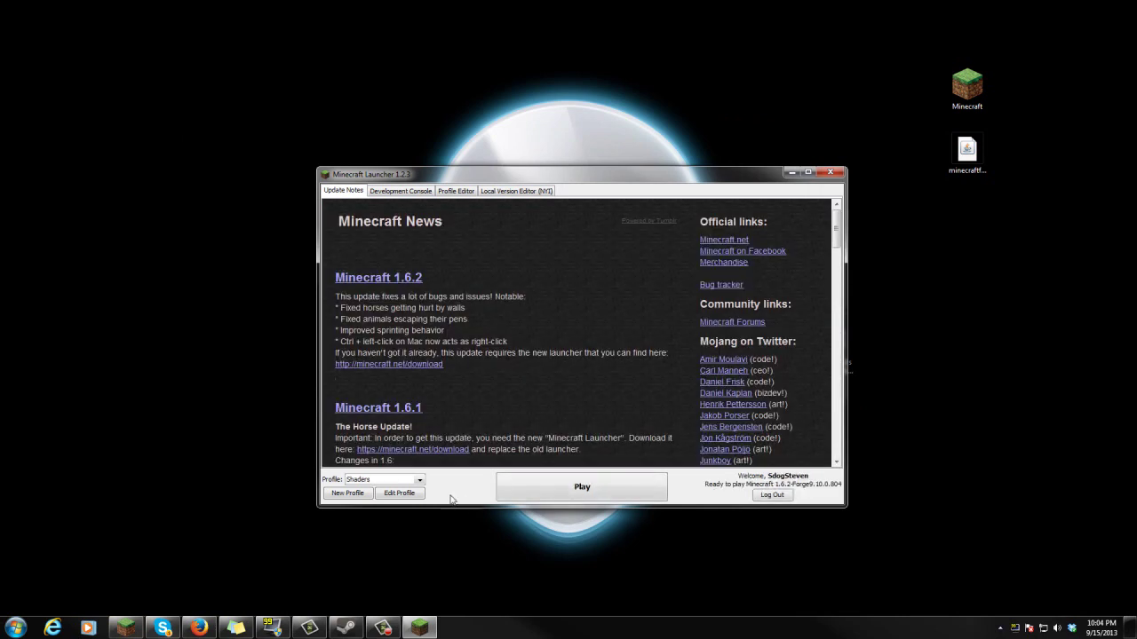
click(369, 483)
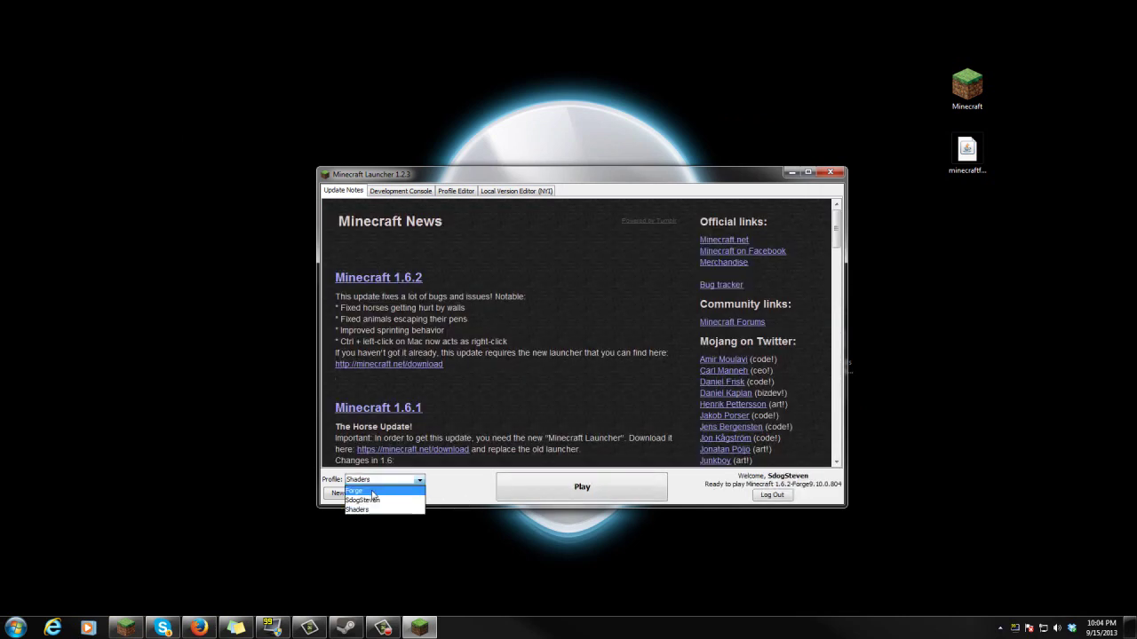
click(373, 497)
click(625, 325)
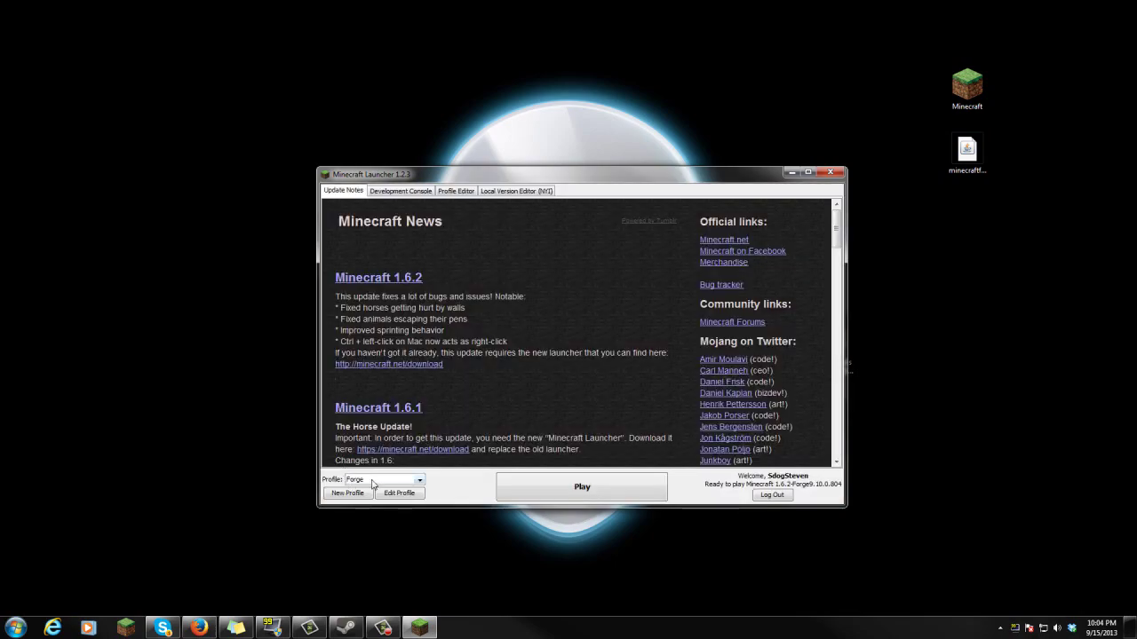
click(533, 494)
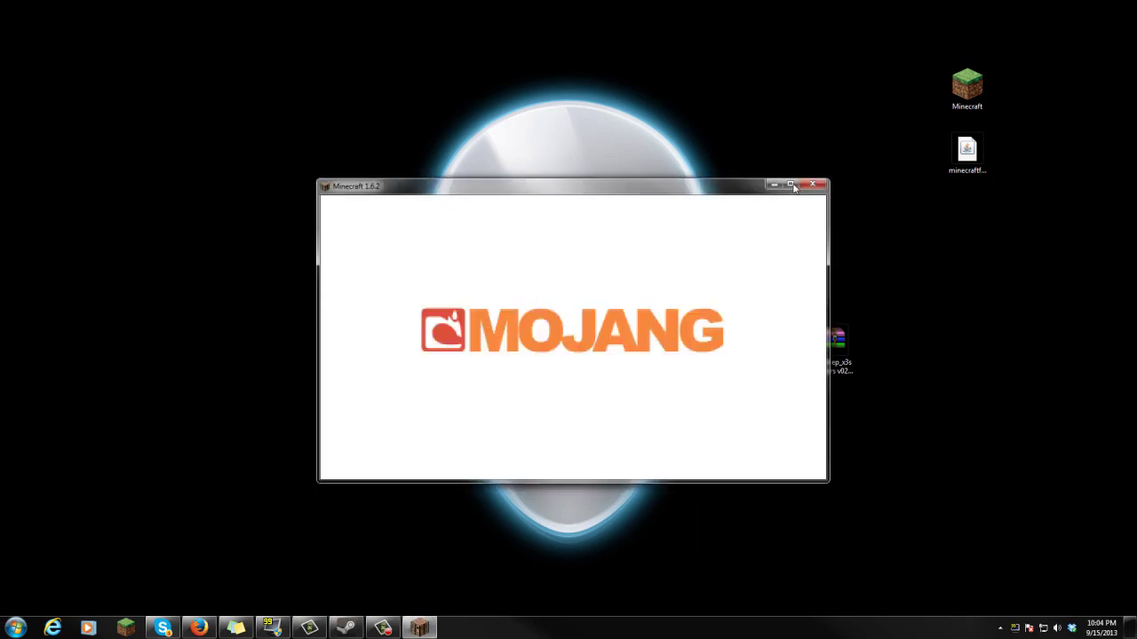
click(793, 186)
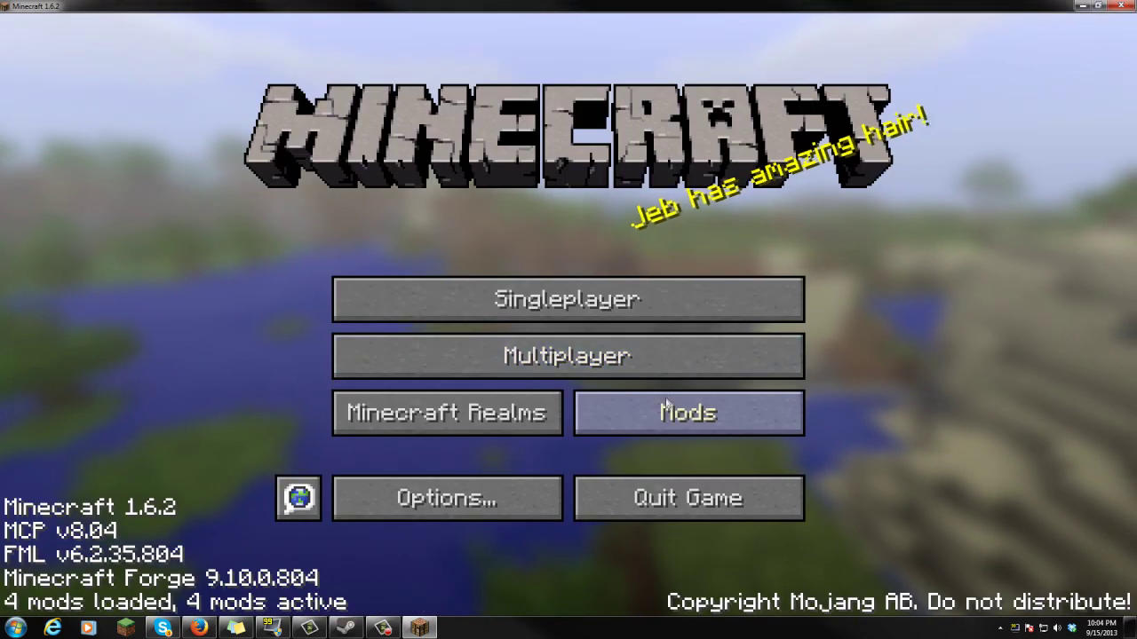
- Check the mod list for the GLSL Shaders Mod and return to the title screen
click(604, 416)
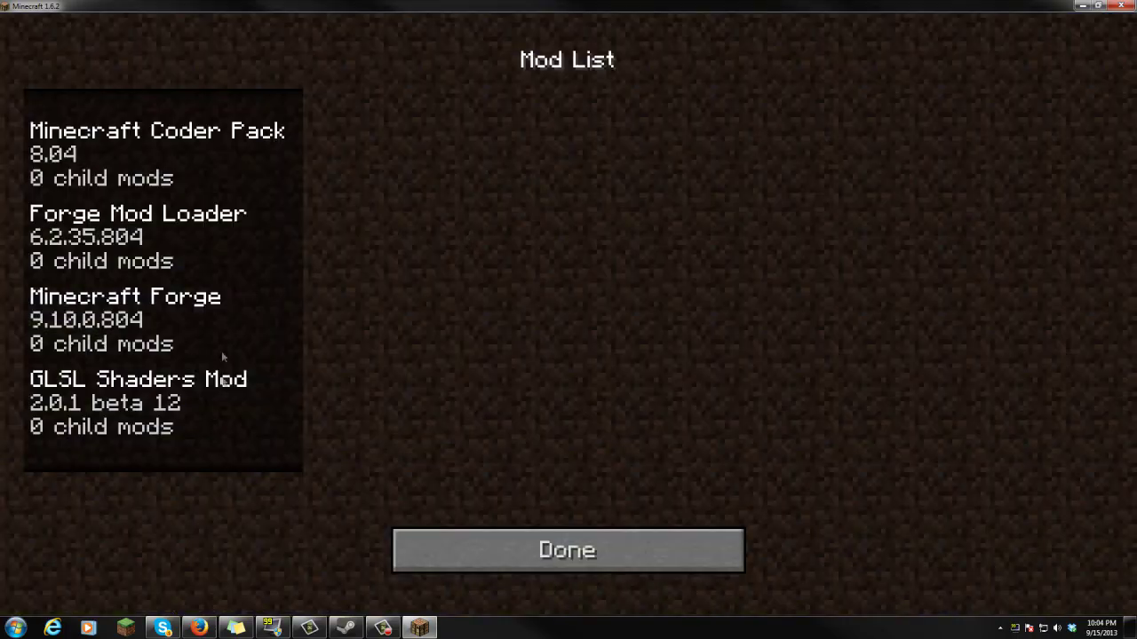
click(249, 391)
click(523, 546)
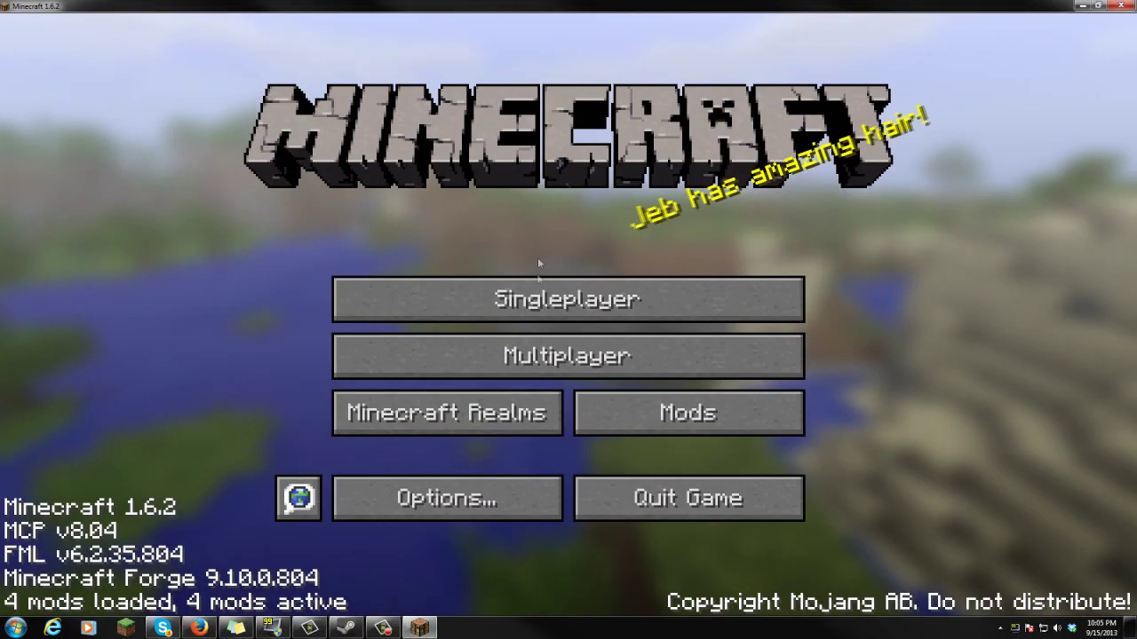
- Load a saved singleplayer world, select the MrMeep shader pack in the shader options and return to the game
click(537, 282)
double_click(537, 256)
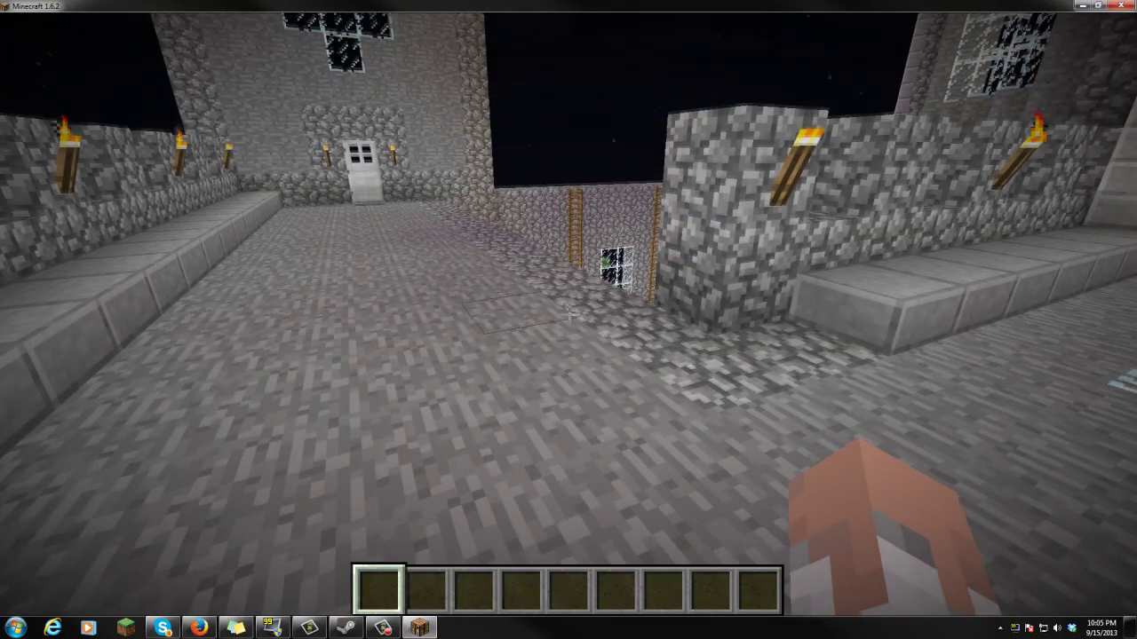
key(Escape)
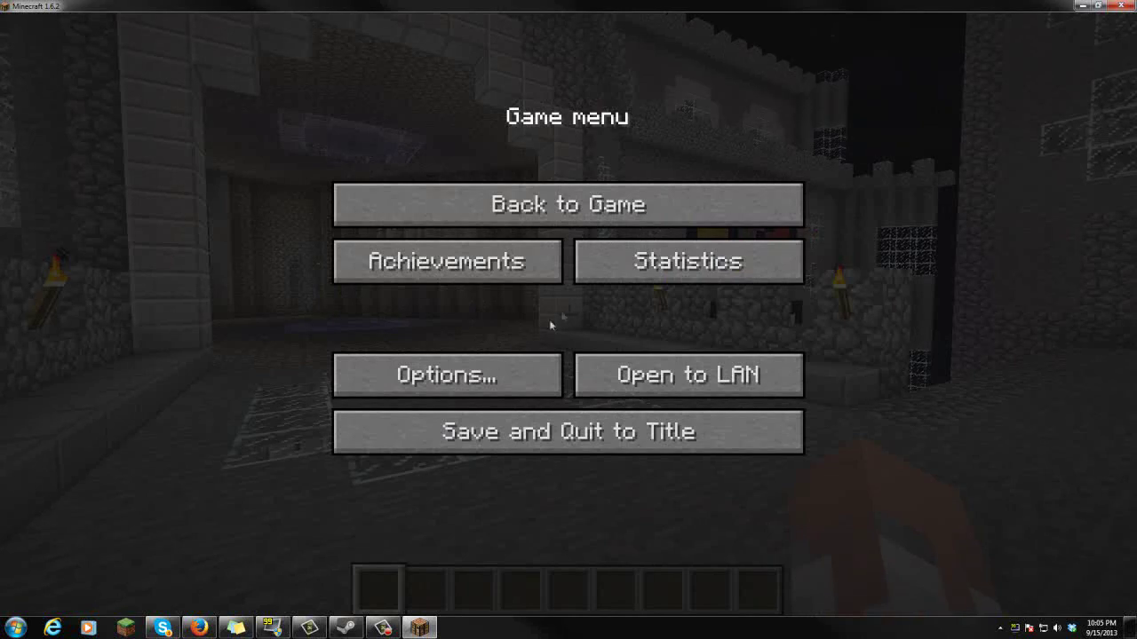
click(482, 375)
click(493, 408)
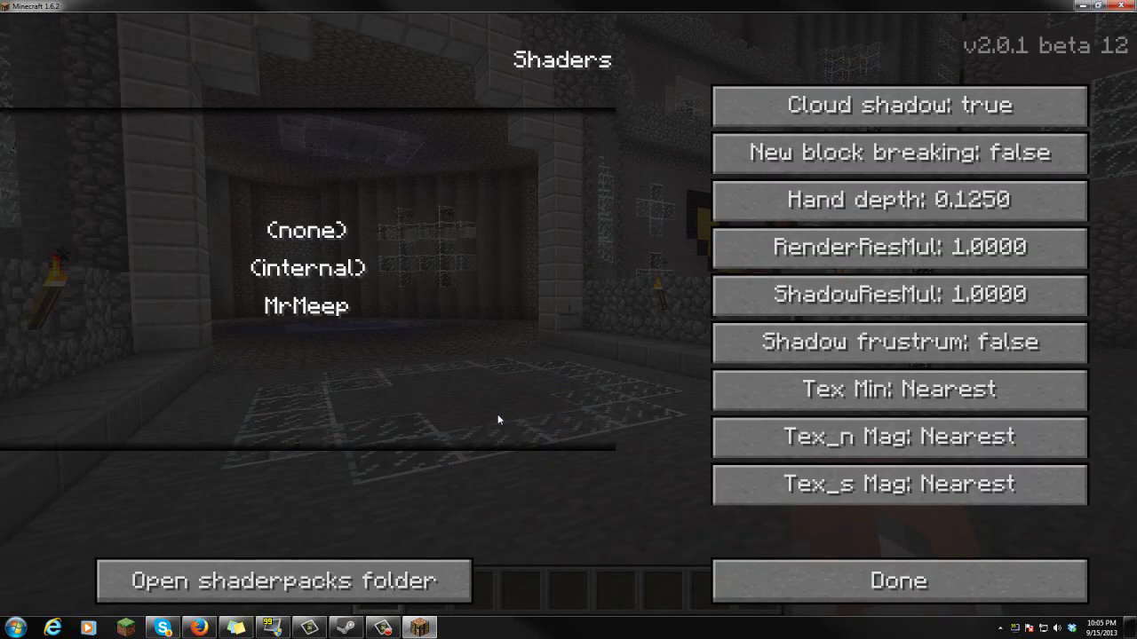
click(368, 308)
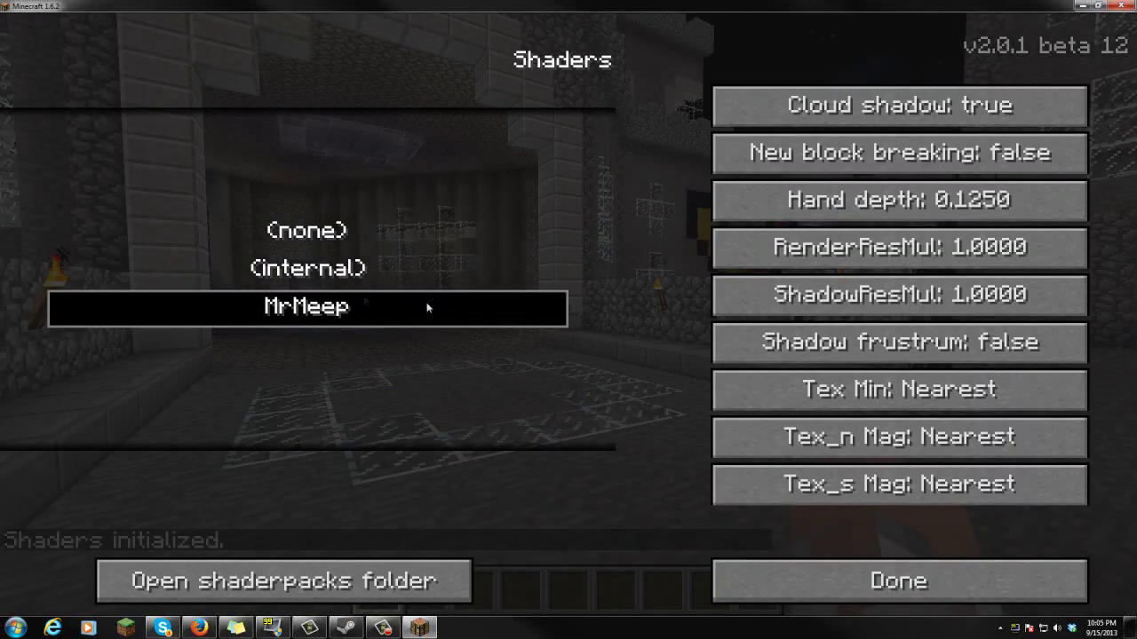
key(Escape)
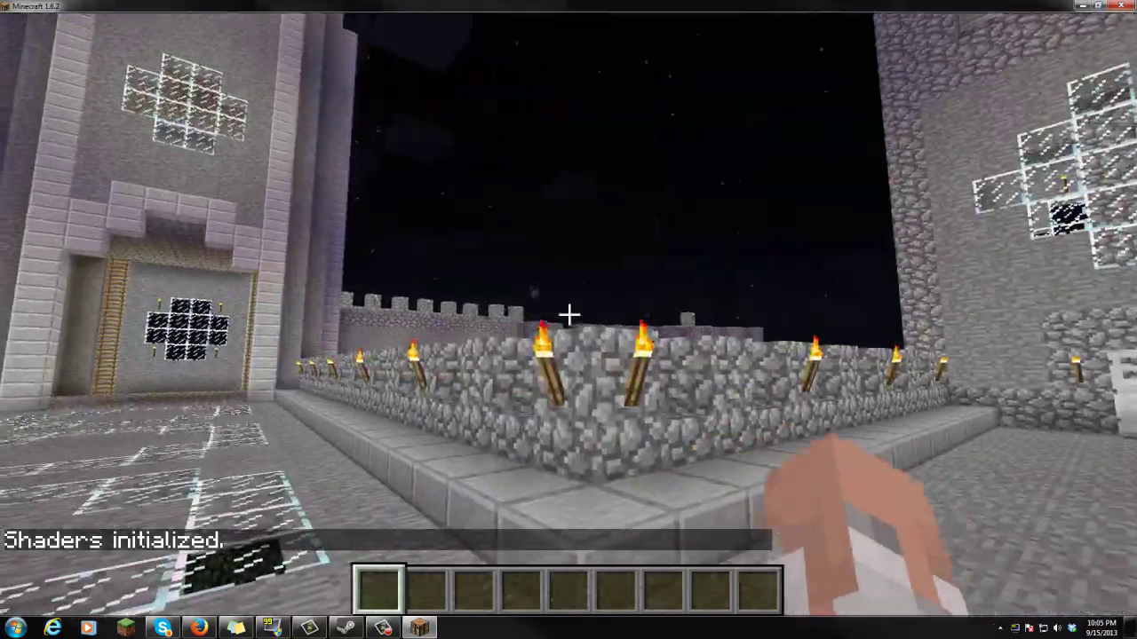
- Walk around the castle courtyard and walls to examine how the shader pack renders the scene
key(w)
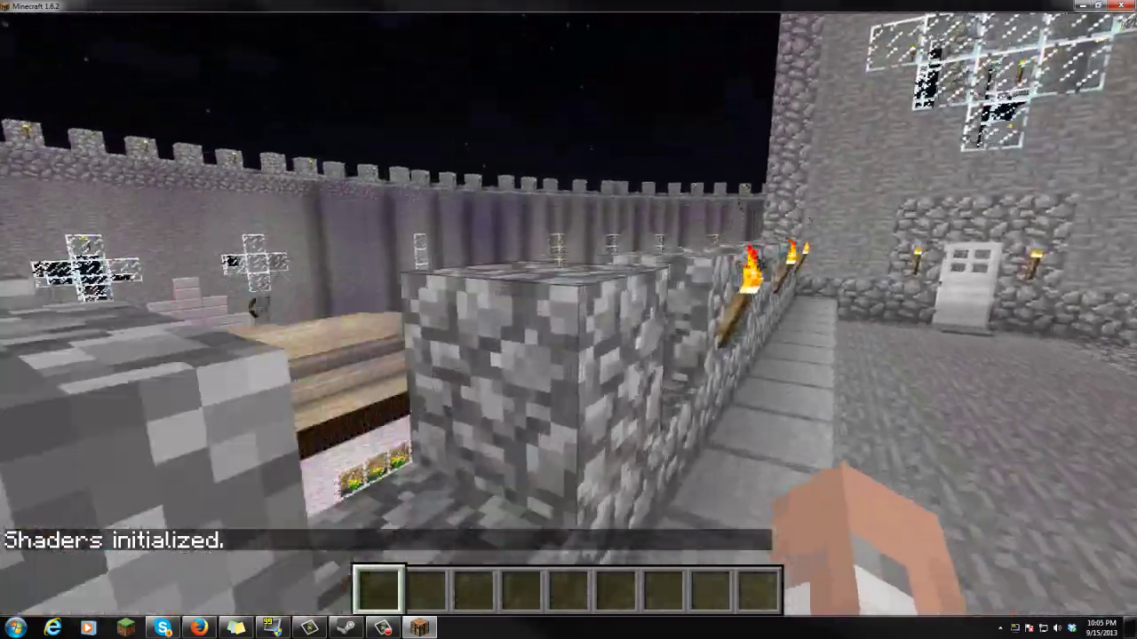
key(w)
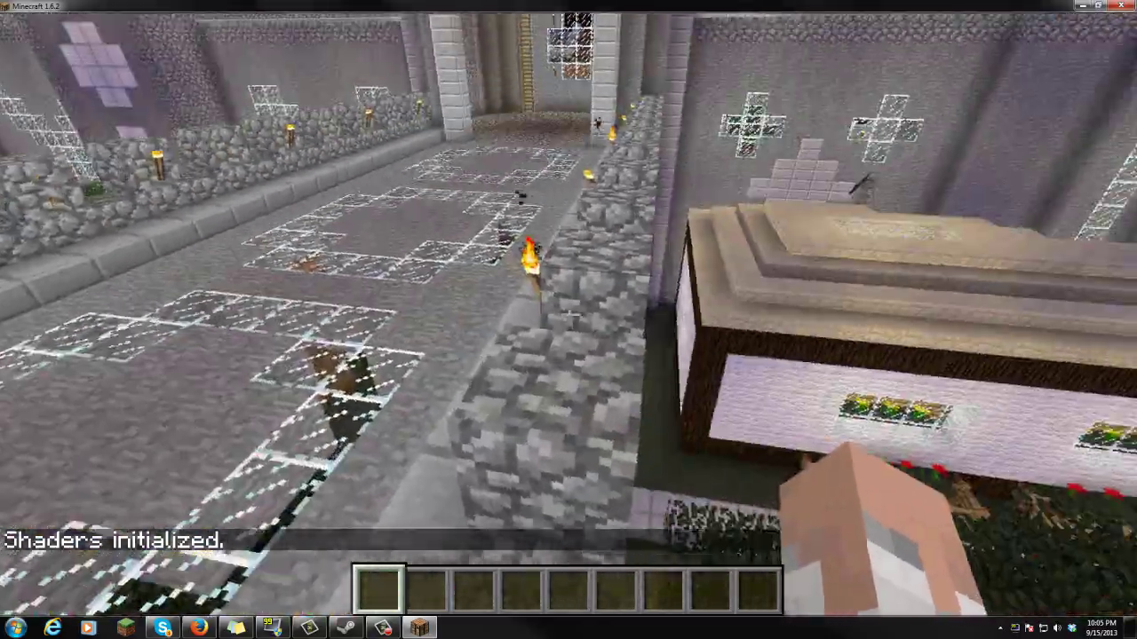
key(w)
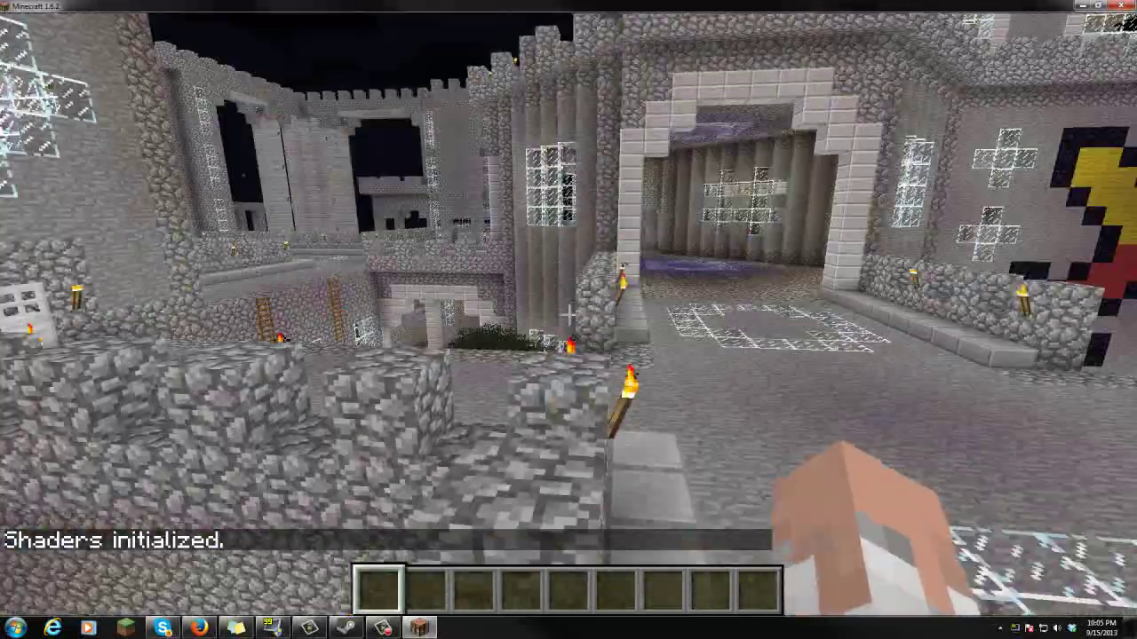
key(s)
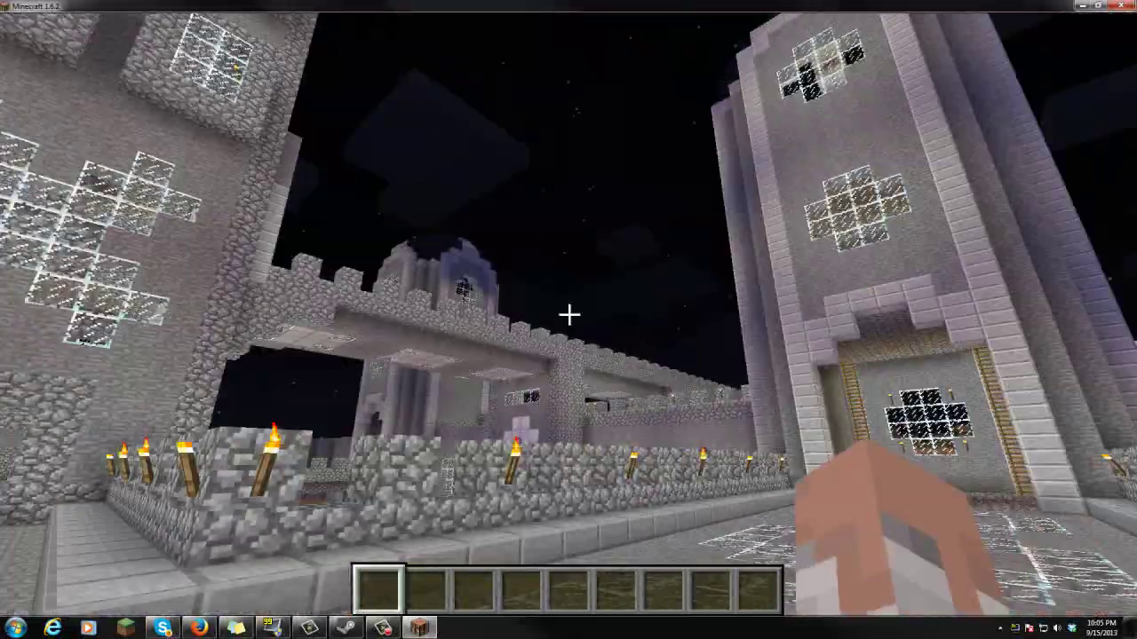
- Review the shader options to check which pack is selected and return to the game
key(Escape)
click(448, 357)
click(457, 405)
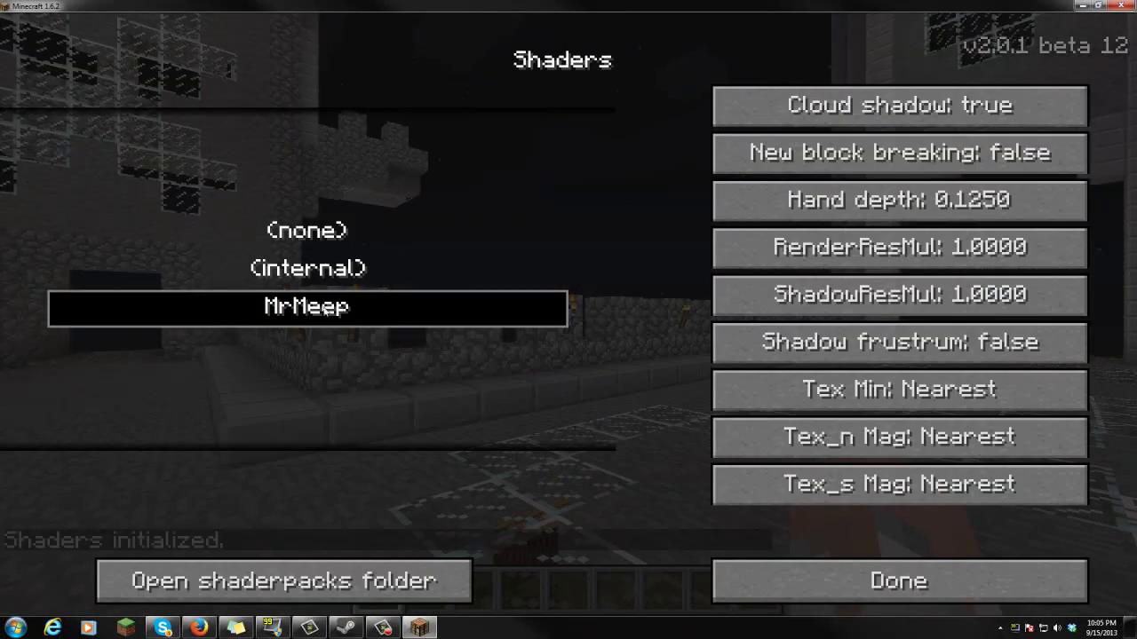
click(880, 578)
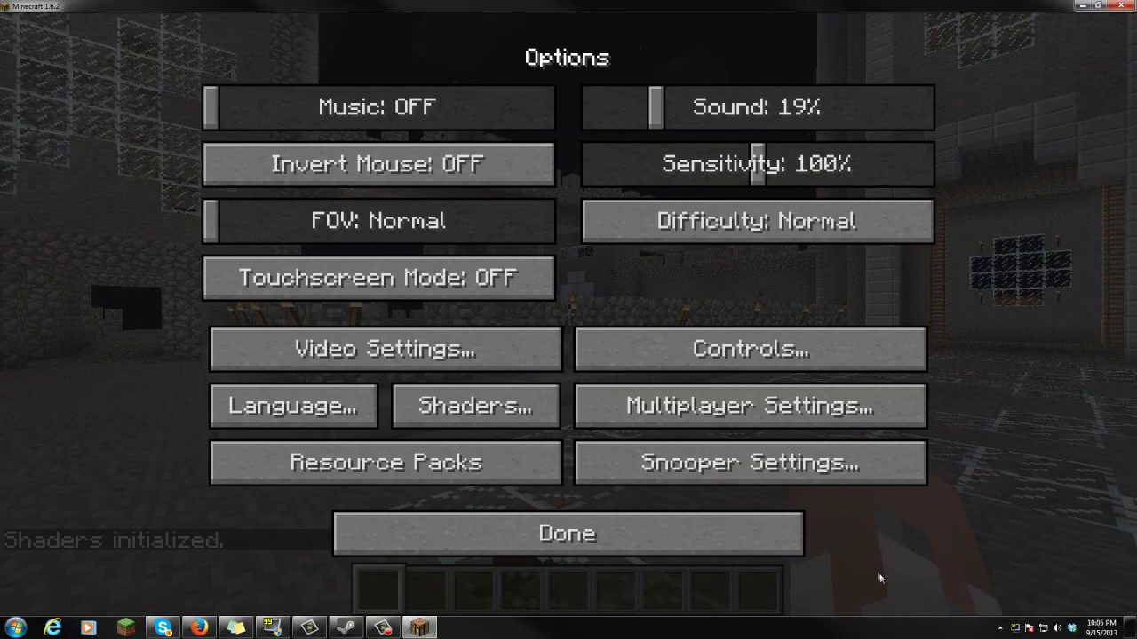
click(755, 533)
click(710, 201)
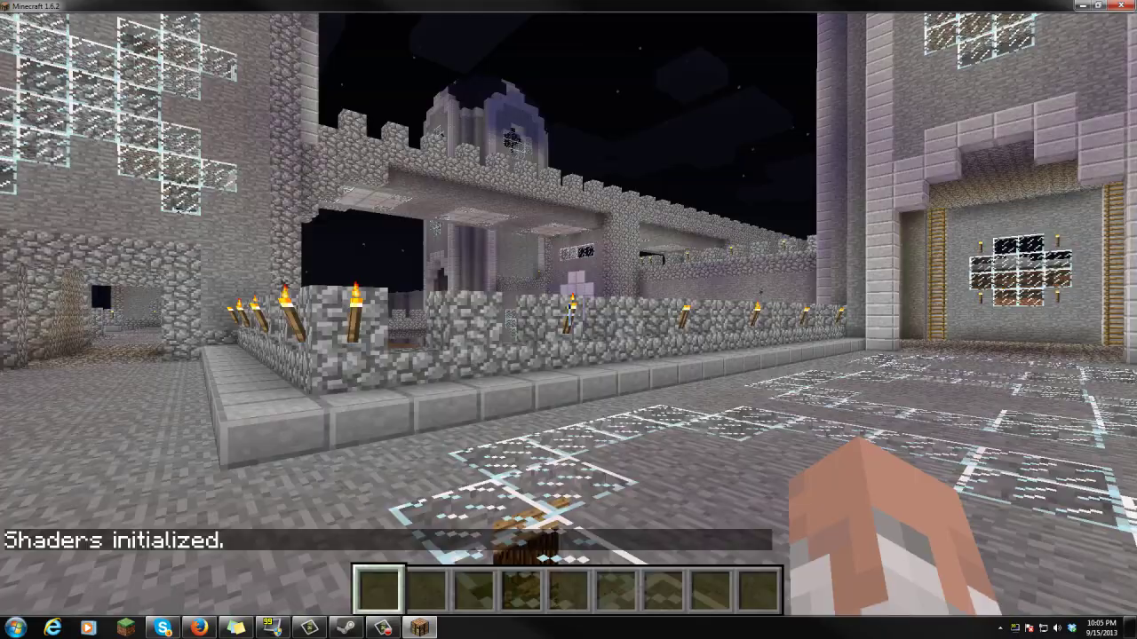
- Walk through the castle hall and up the stone stairs to inspect the shader effects there
key(w)
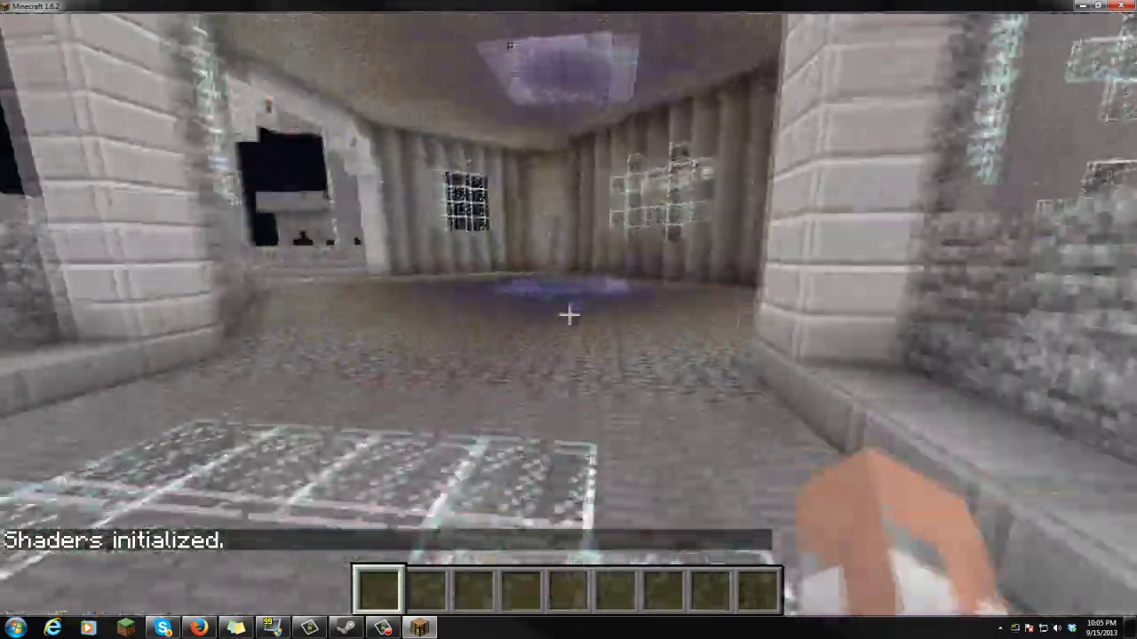
key(w)
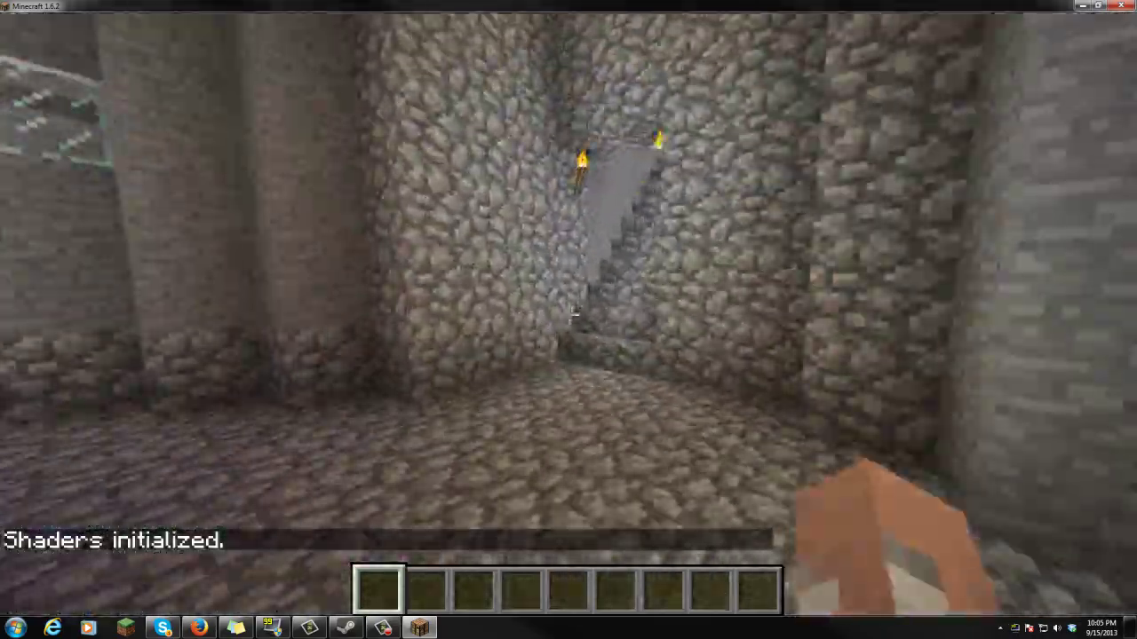
key(w)
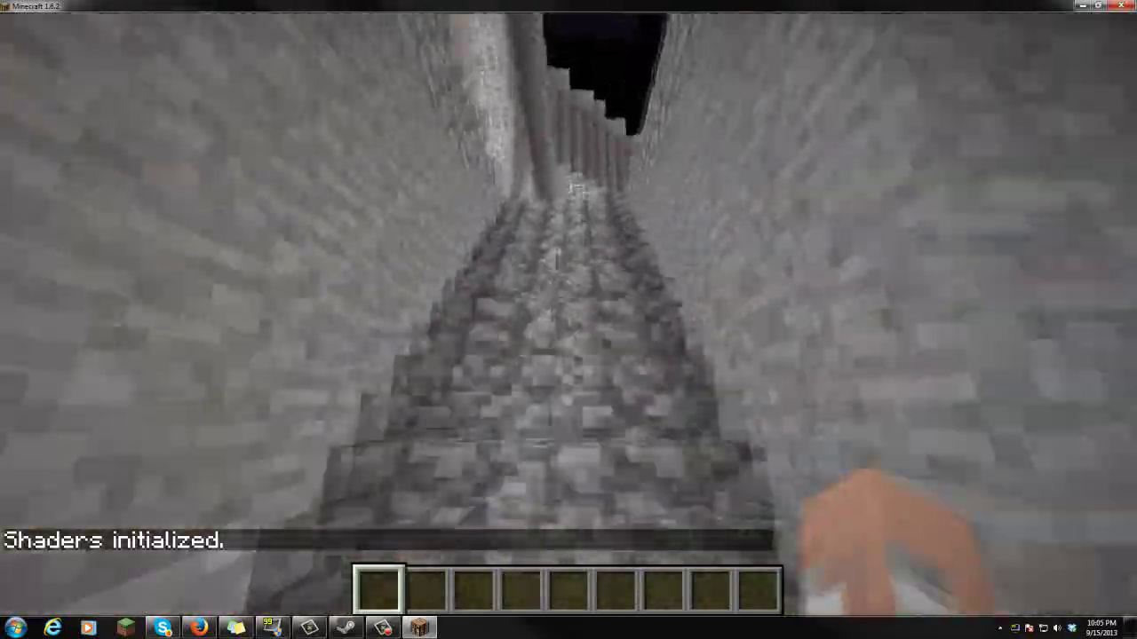
key(w)
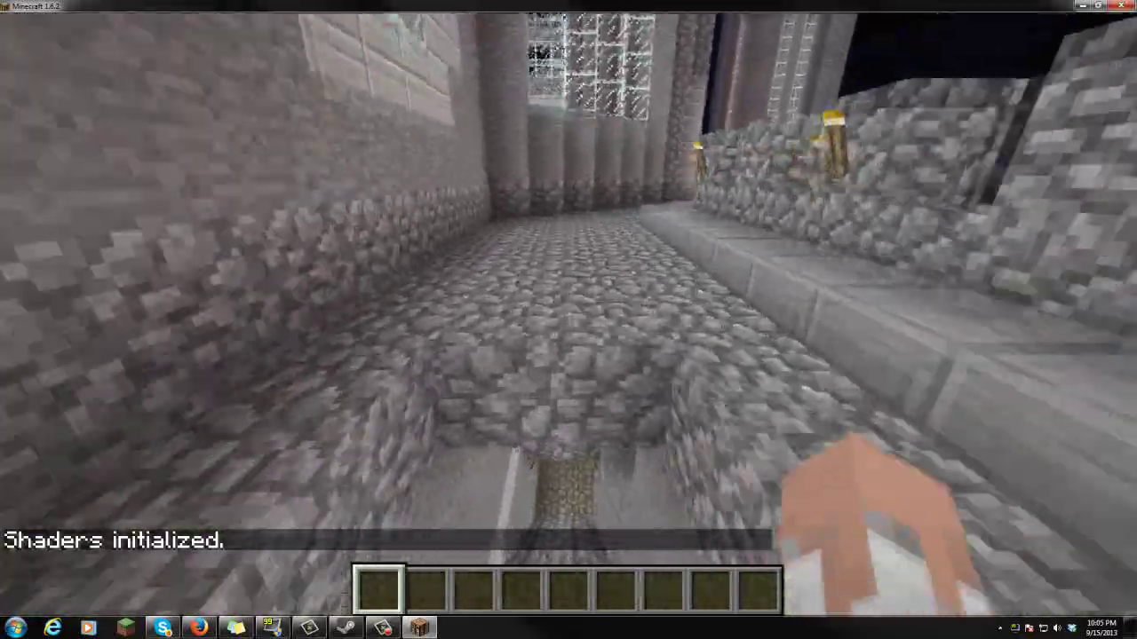